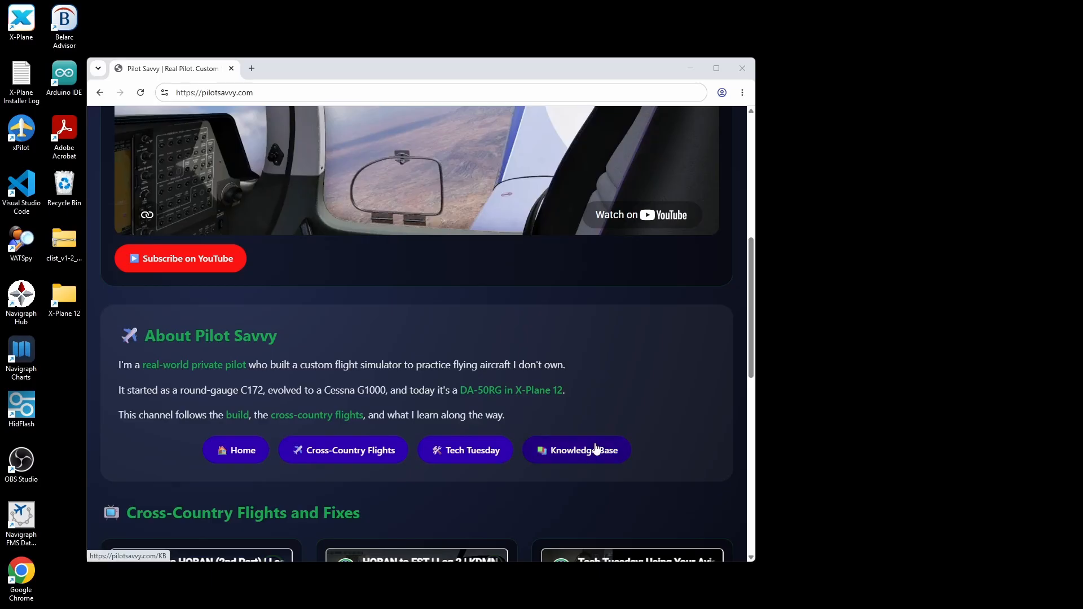
Open the Knowledge Base from the About Pilot Savvy section of the website.
scroll(585, 383, "down", 1)
scroll(585, 383, "down", 3)
scroll(585, 383, "up", 4)
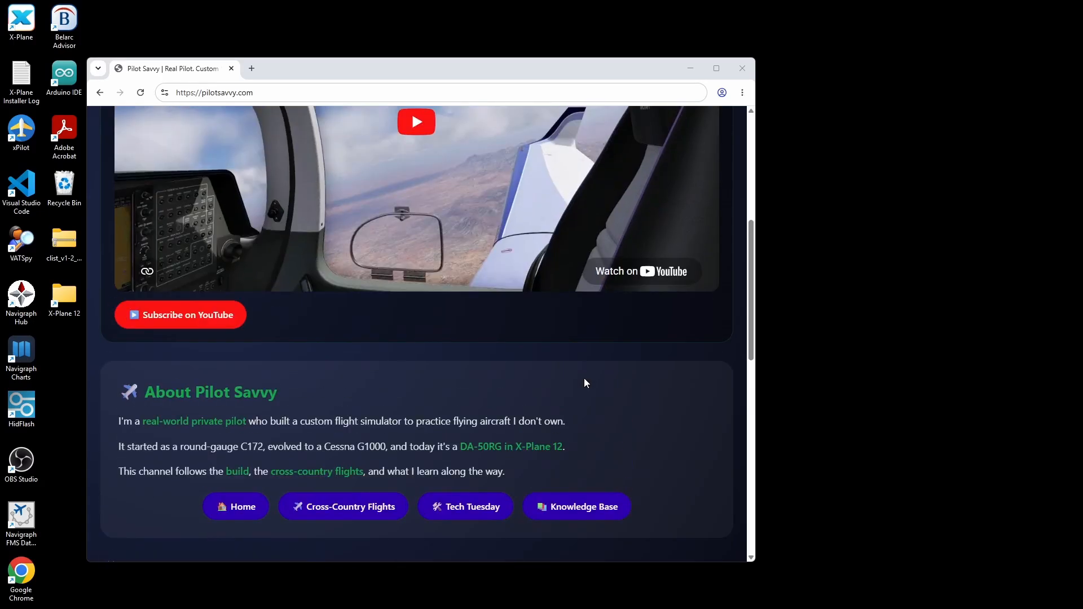
scroll(576, 458, "down", 1)
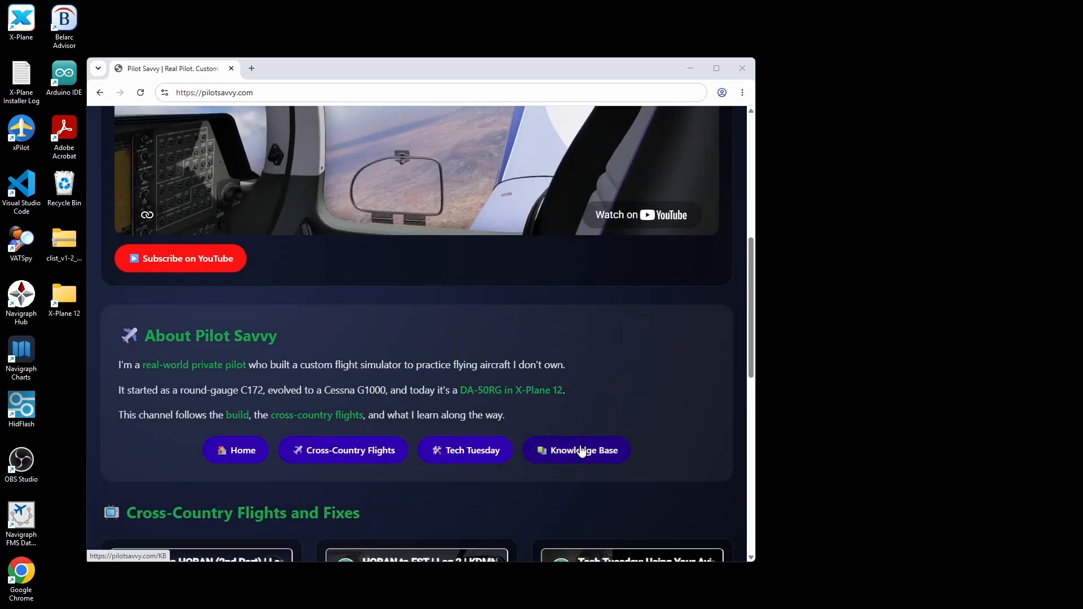
left_click(582, 451)
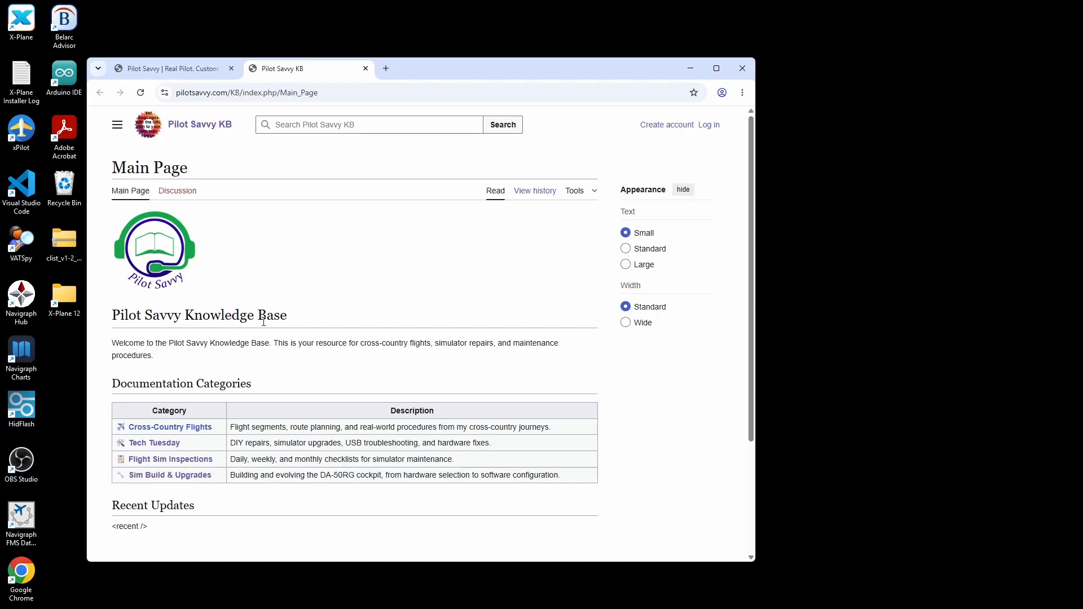
Open the Configure Windows Multiple Displays article in the Sim Build & Upgrades category.
left_click(163, 476)
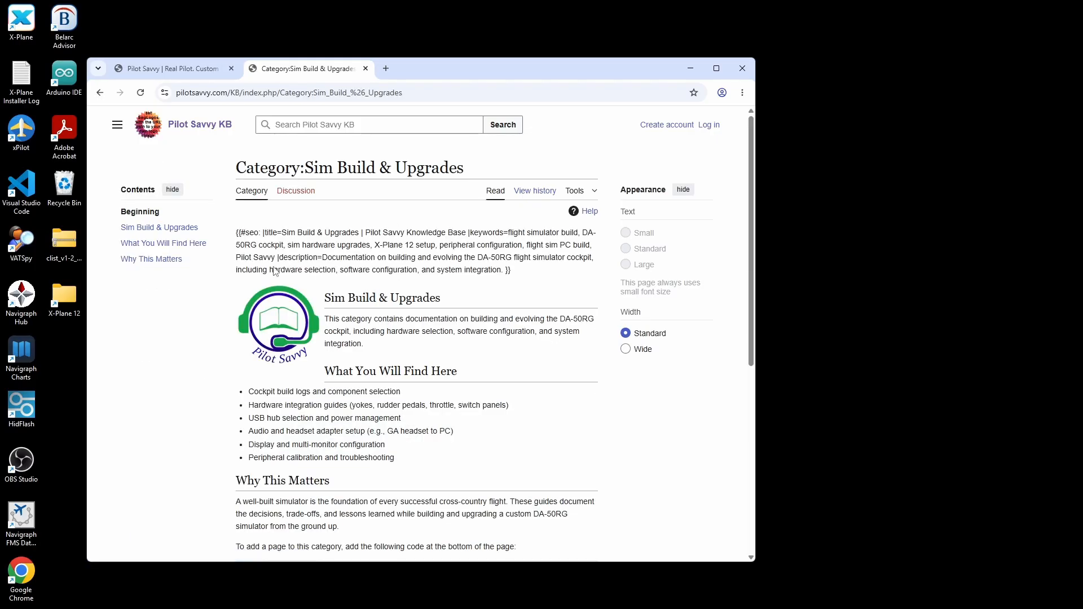
scroll(320, 368, "down", 1)
scroll(321, 368, "down", 5)
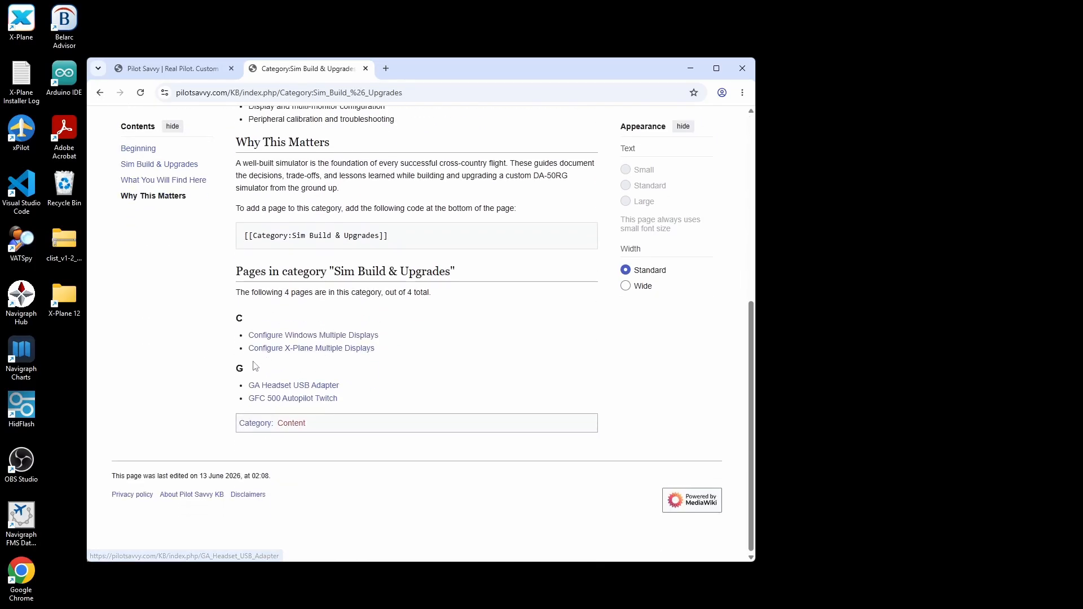
left_click(310, 337)
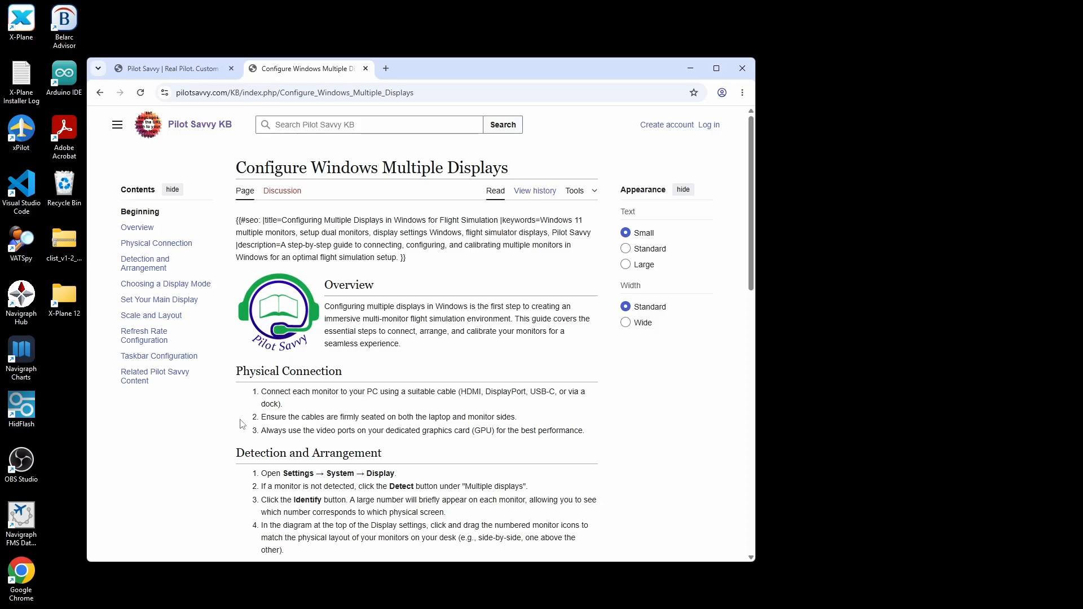
Read through the guide's sections on physical connection, arrangement, display mode, main display, scaling and refresh rate.
scroll(235, 428, "down", 2)
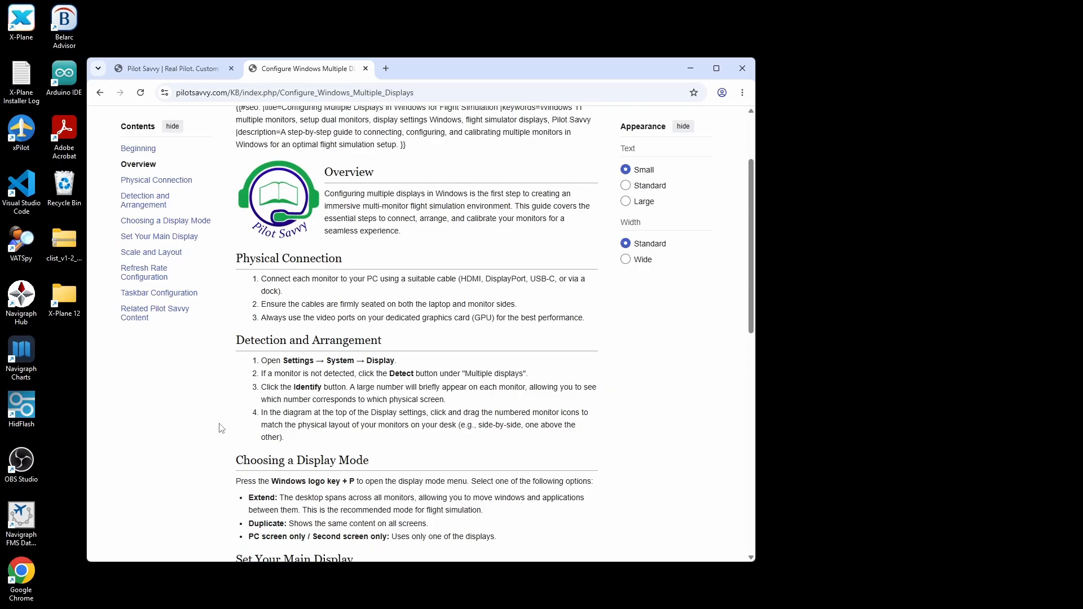
scroll(221, 420, "down", 2)
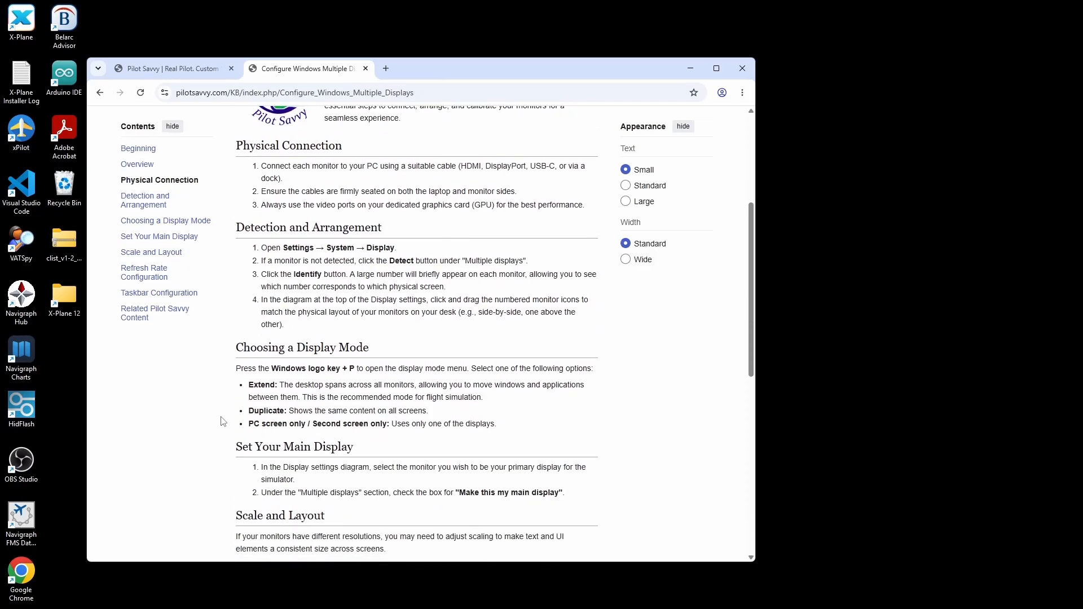
scroll(221, 421, "down", 1)
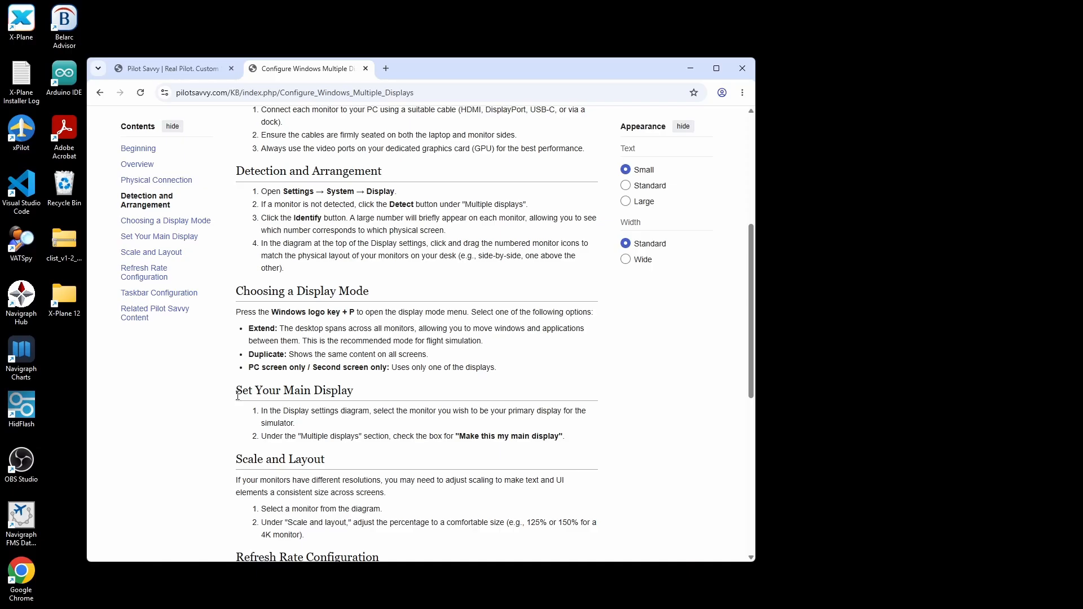
scroll(233, 393, "down", 1)
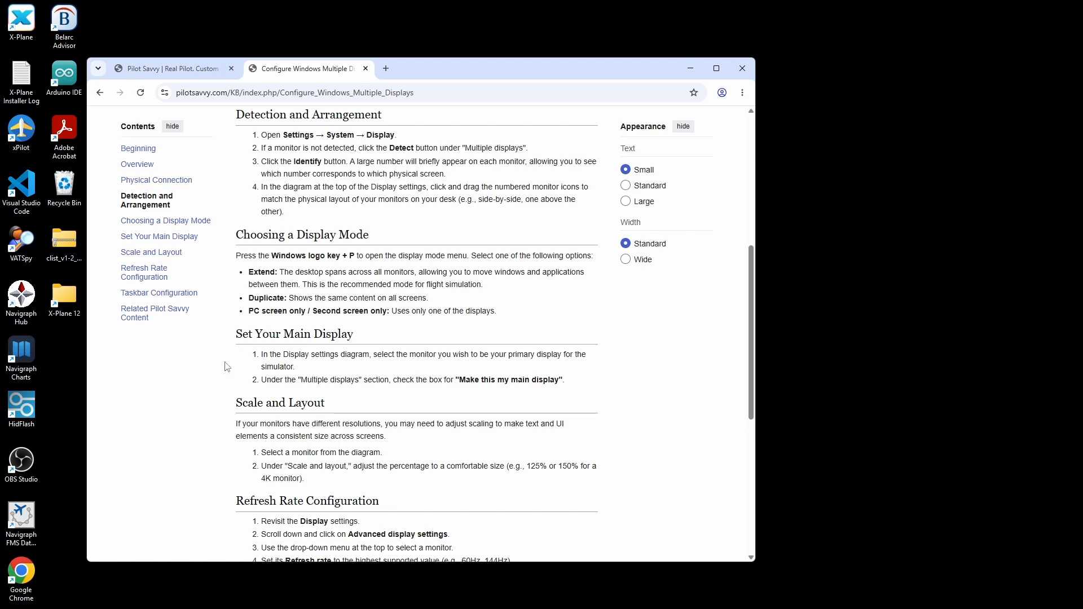
scroll(234, 365, "down", 1)
scroll(233, 364, "up", 4)
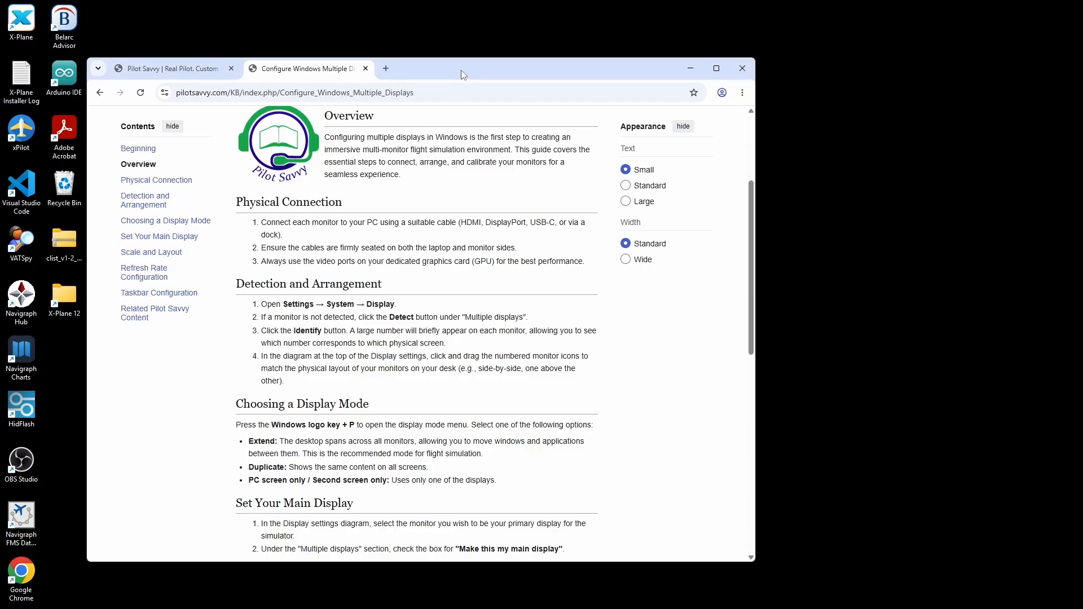
Move the browser aside, open the Windows Display settings from the desktop, and place the Settings window beside the guide.
left_click_drag(459, 70, 842, 70)
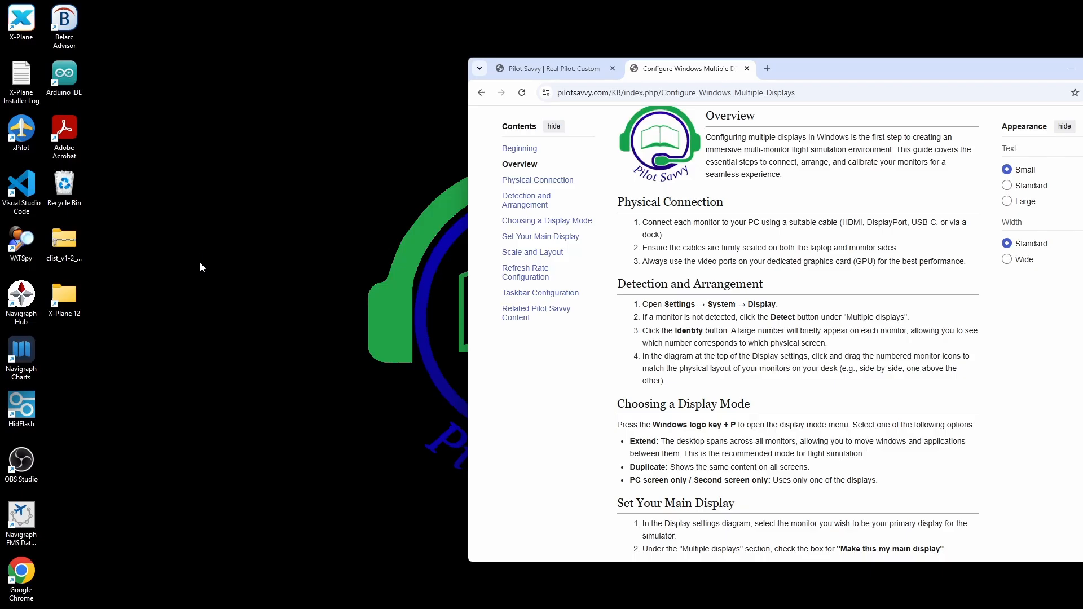
right_click(218, 268)
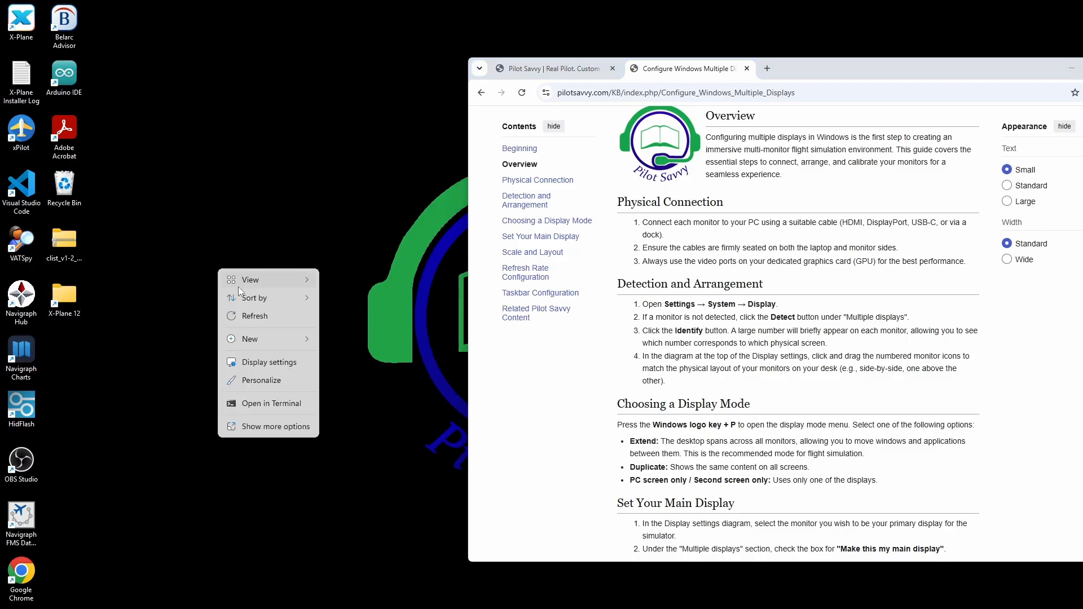
left_click(269, 362)
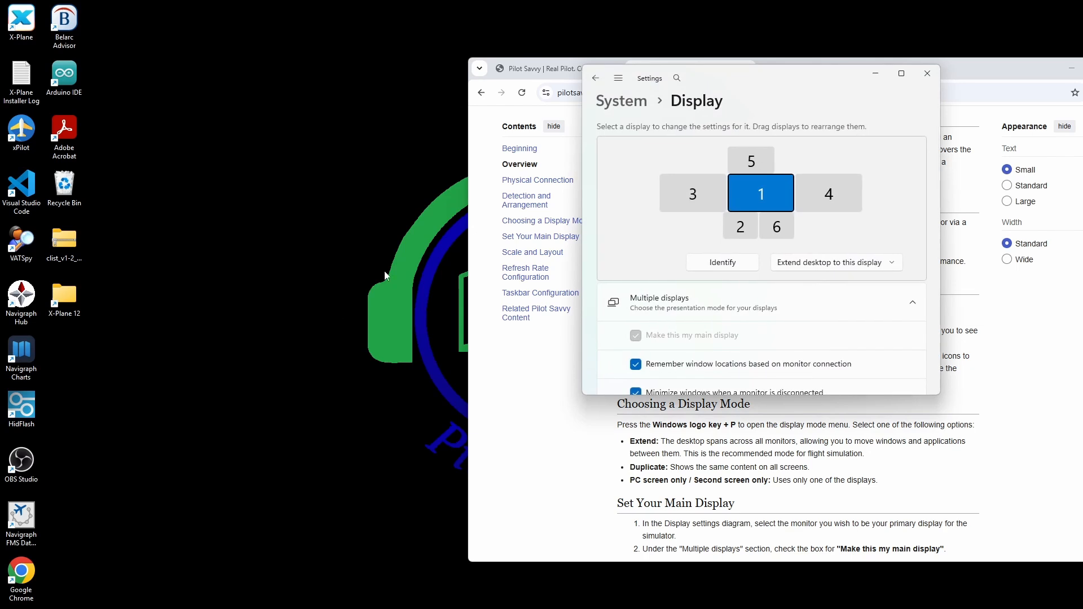
left_click_drag(776, 67, 335, 109)
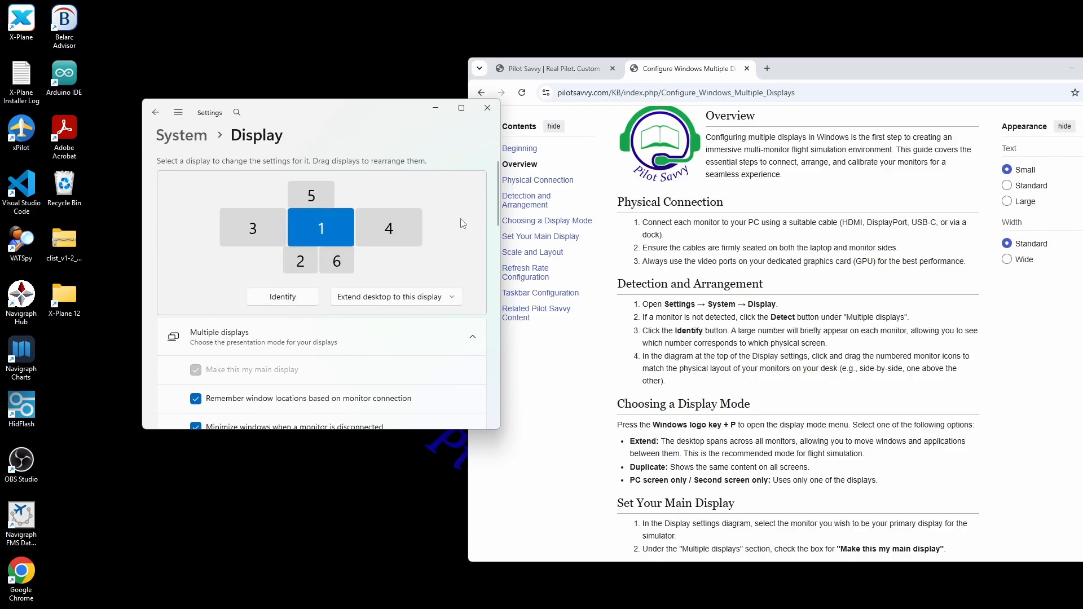
Identify the connected monitors and look over the options for multiple displays.
left_click(283, 298)
scroll(232, 266, "down", 1)
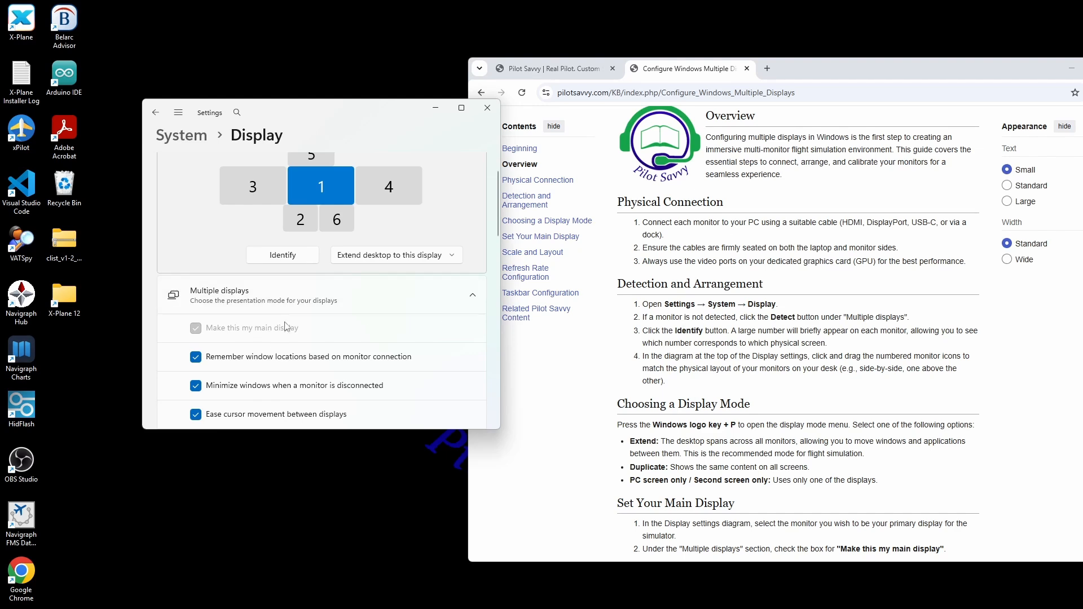
scroll(285, 326, "down", 3)
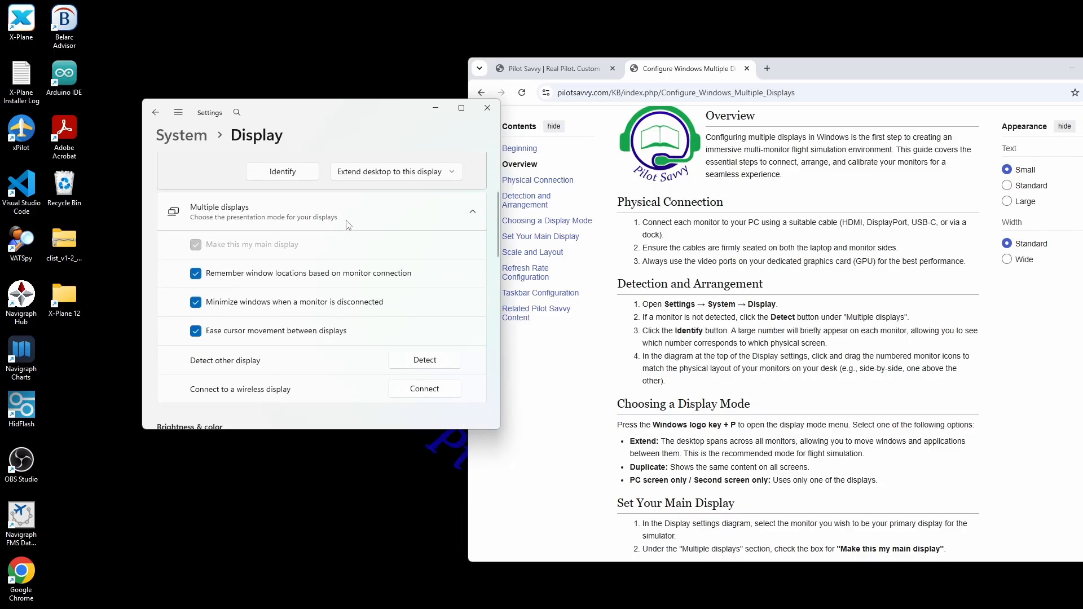
scroll(349, 225, "up", 3)
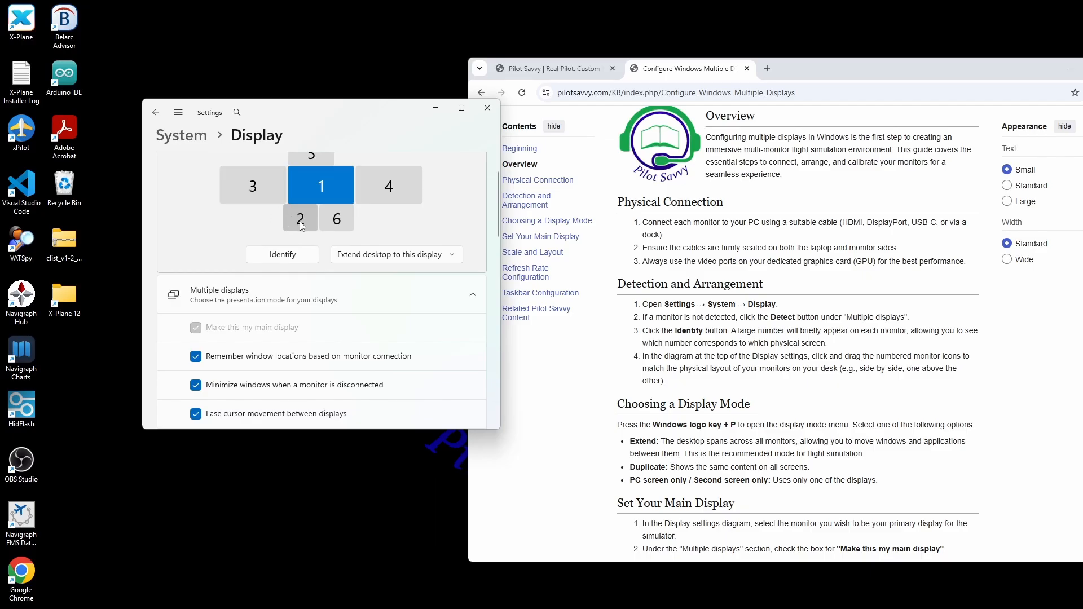
scroll(302, 226, "up", 1)
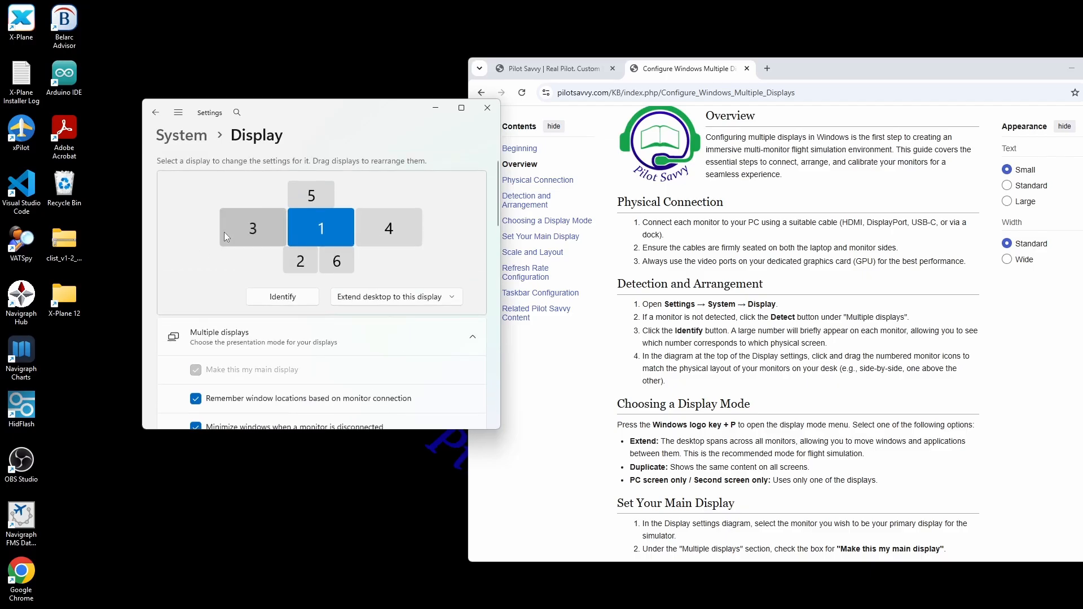
Try placing display 5 to the right of display 4 and shifting display 6 away from display 2.
left_click(314, 190)
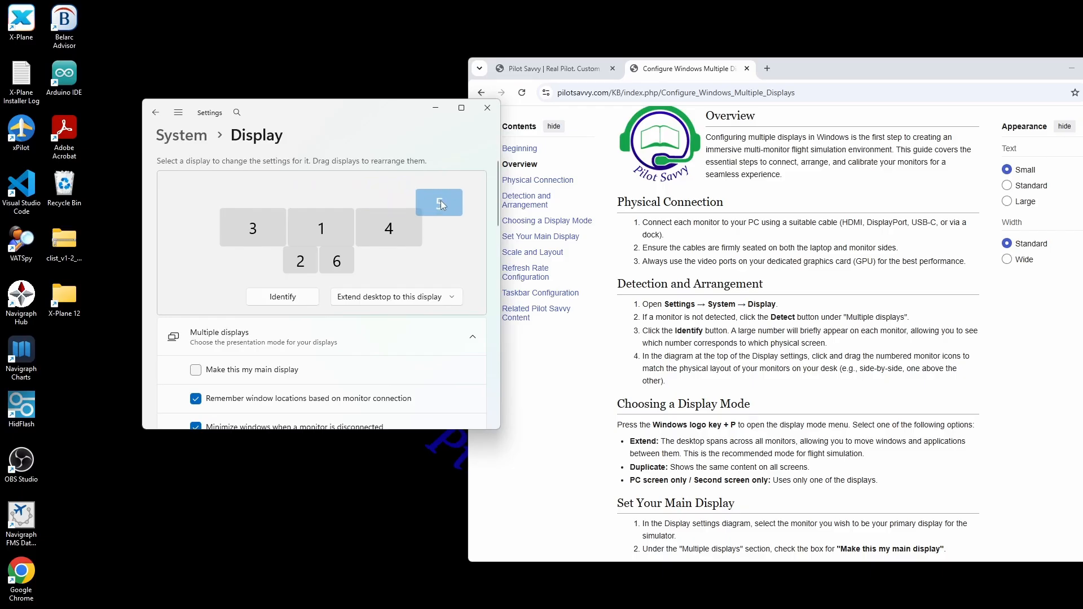
left_click_drag(449, 228, 449, 223)
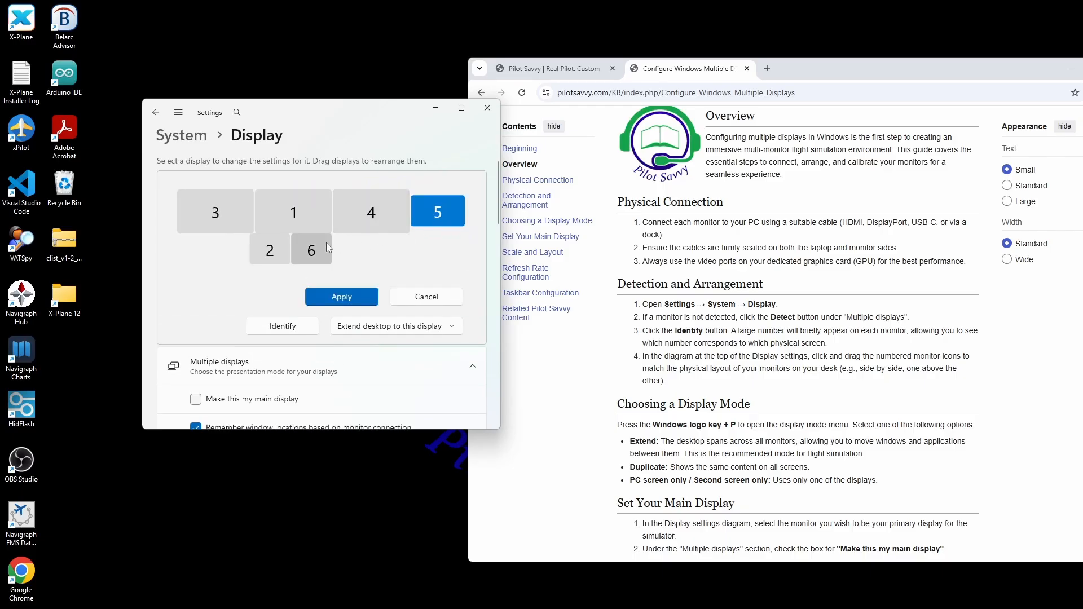
left_click_drag(326, 247, 341, 251)
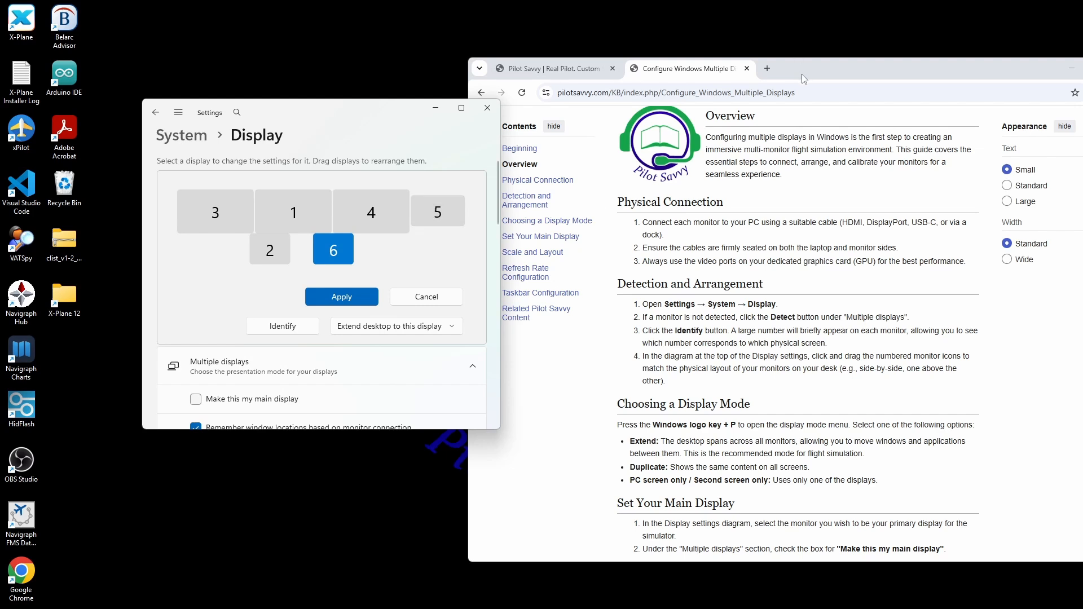
Test moving the browser window past the lower edge of the main display and back again.
left_click_drag(805, 66, 694, 608)
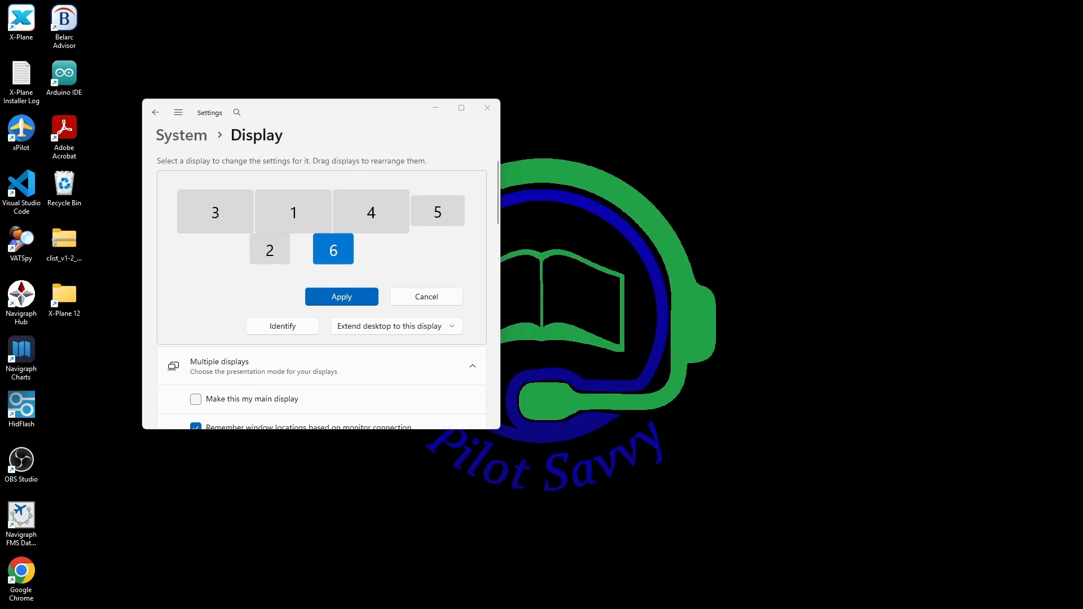
left_click_drag(694, 608, 811, 53)
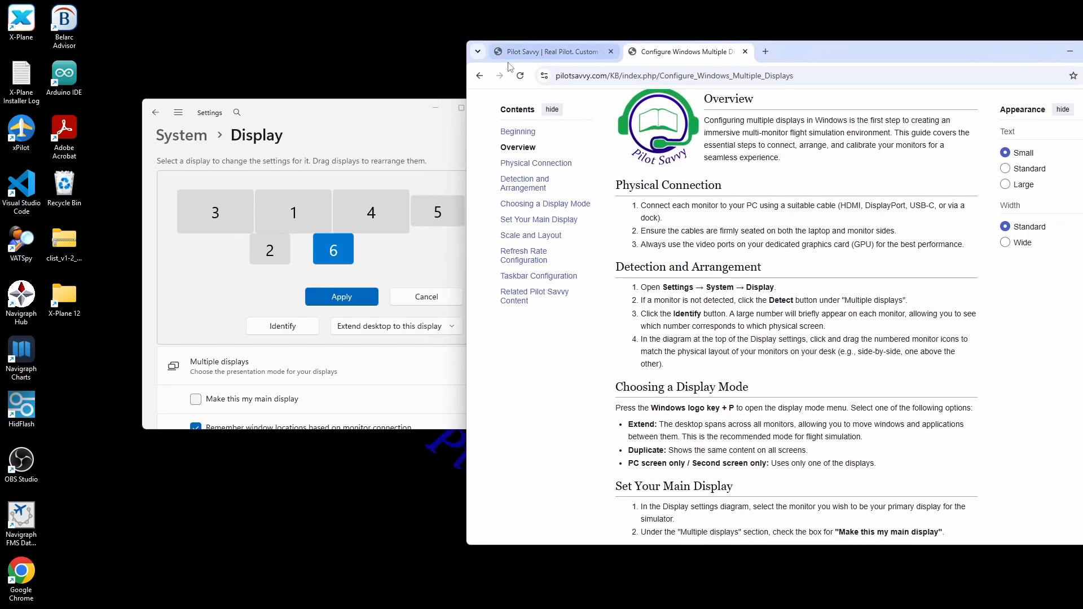
Rearrange the displays with 5 directly above display 1, and 2 and 6 side by side below it.
left_click(362, 117)
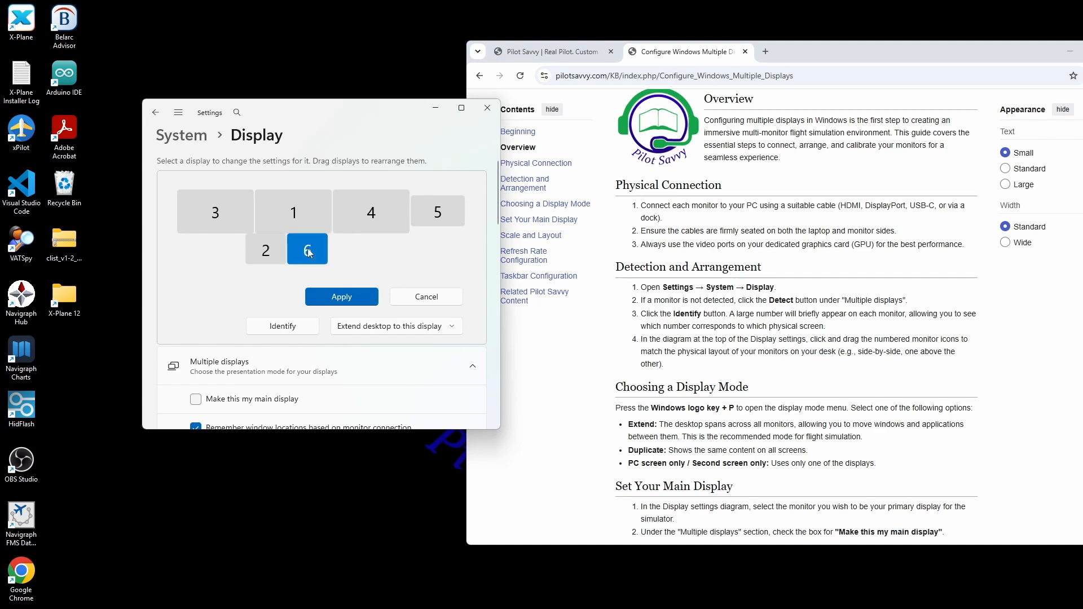
left_click(448, 211)
left_click_drag(448, 210, 294, 179)
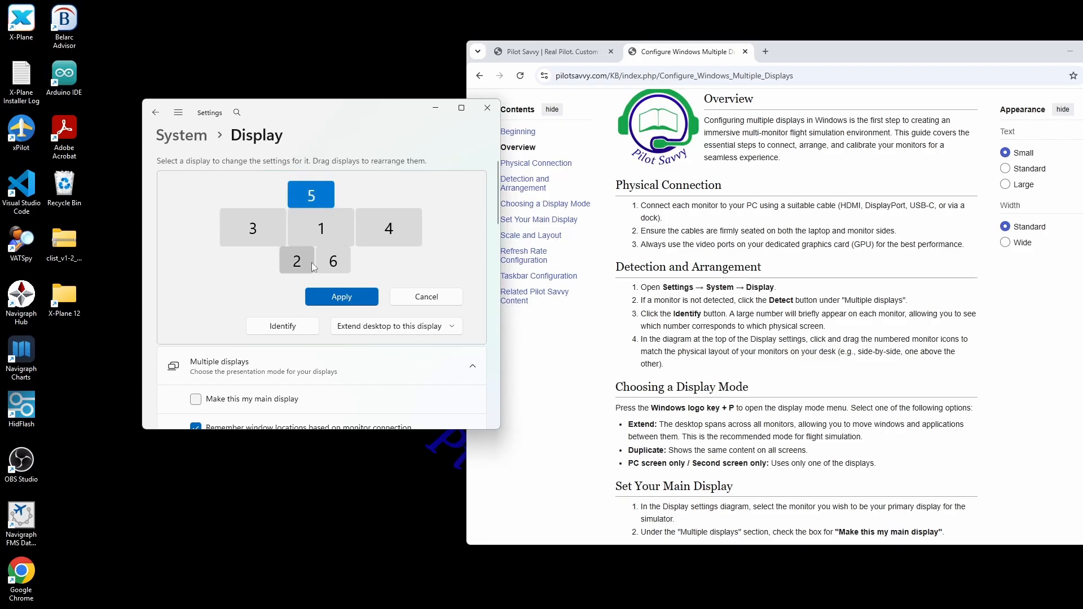
mouse_move(339, 260)
left_mouse_down()
mouse_move(351, 263)
mouse_move(299, 259)
mouse_move(339, 262)
left_mouse_up()
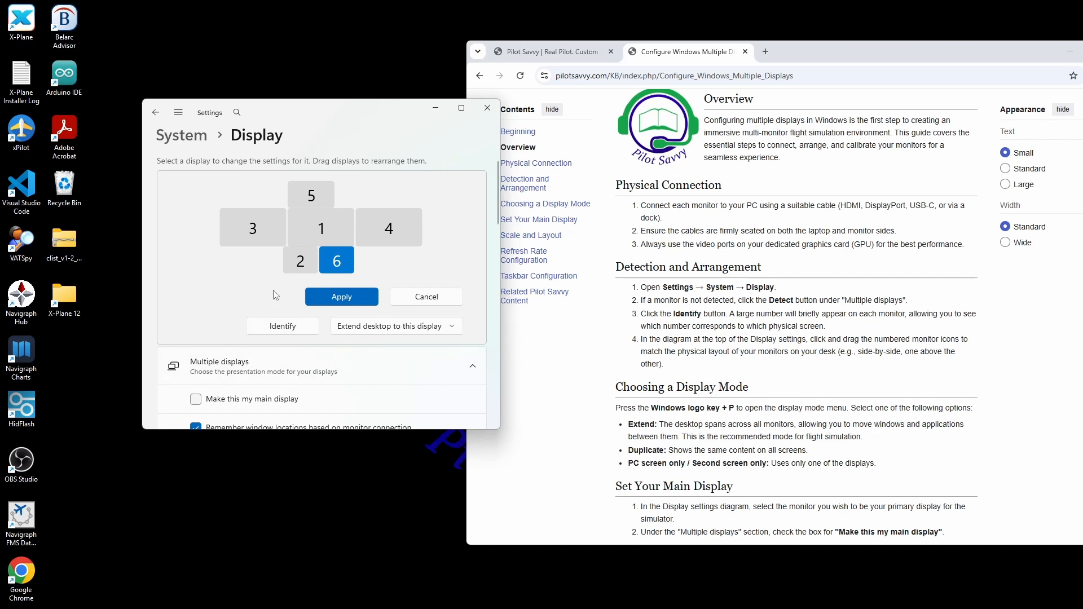
Check the main display setting on displays 1 and 6, and try making display 3 the main display.
left_click(317, 229)
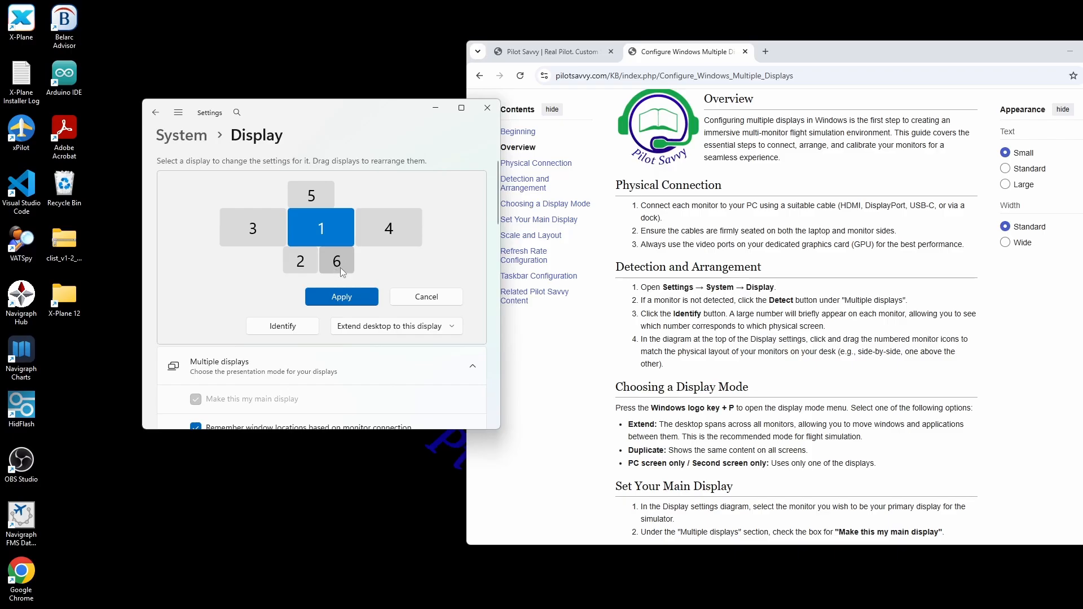
scroll(237, 304, "down", 1)
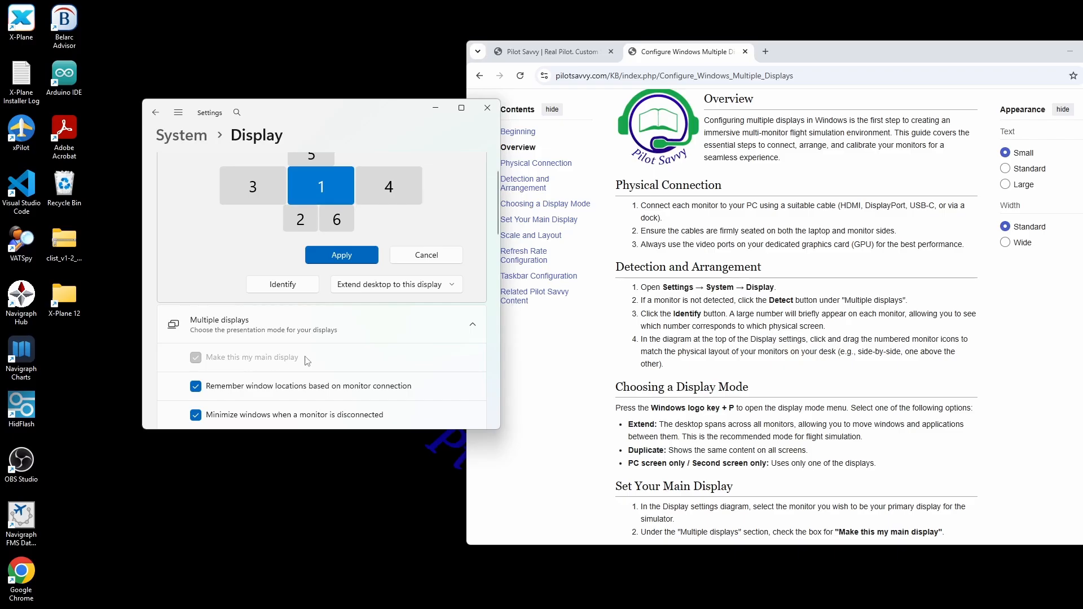
left_click(341, 222)
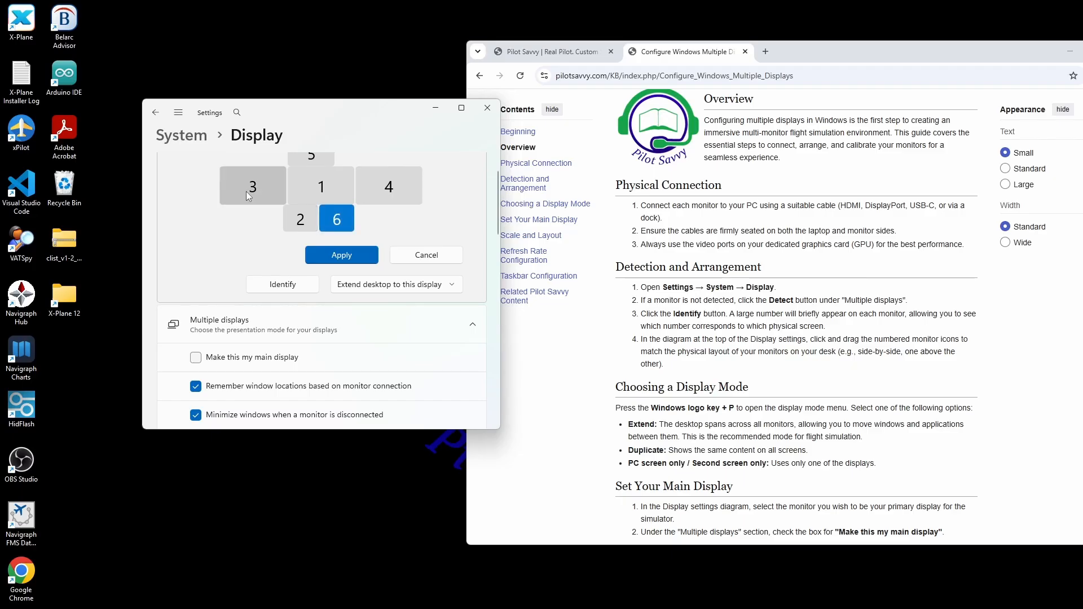
left_click(264, 189)
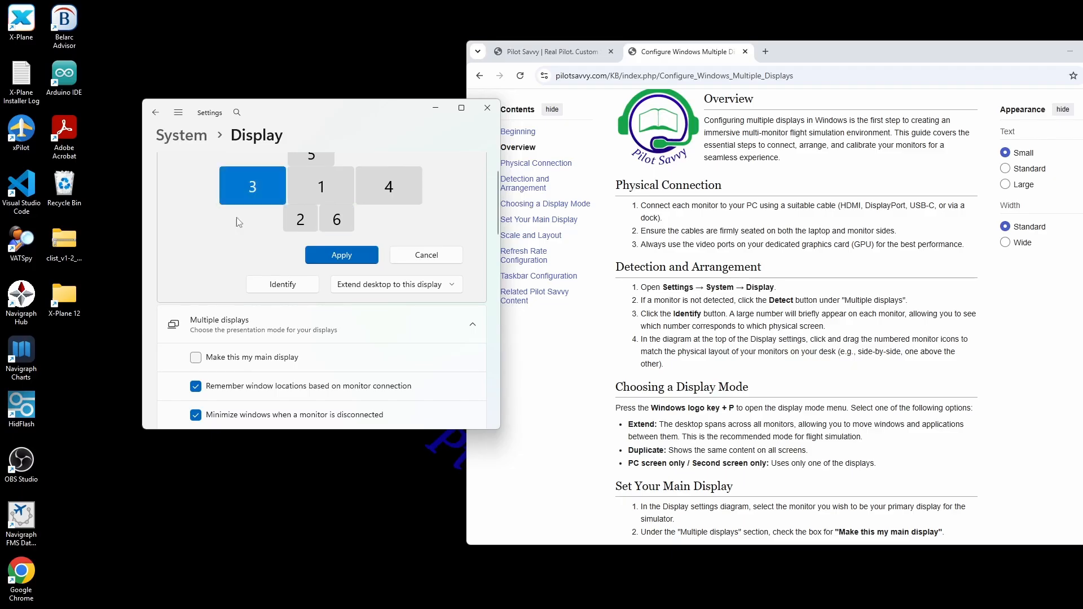
left_click(195, 357)
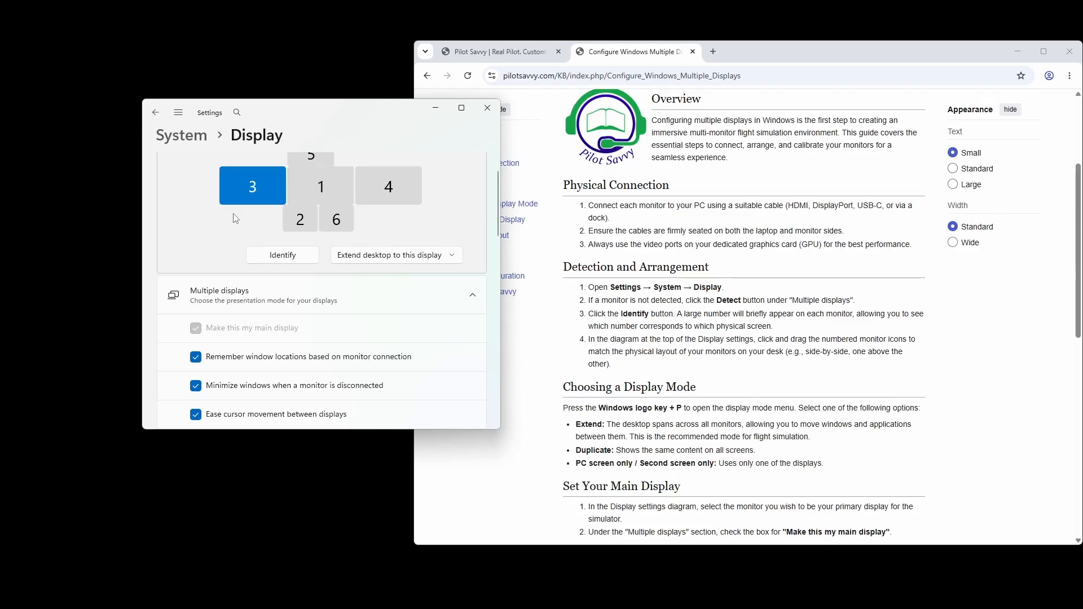
Make display 1 the main display again and review the remaining multiple-display options.
scroll(229, 215, "up", 1)
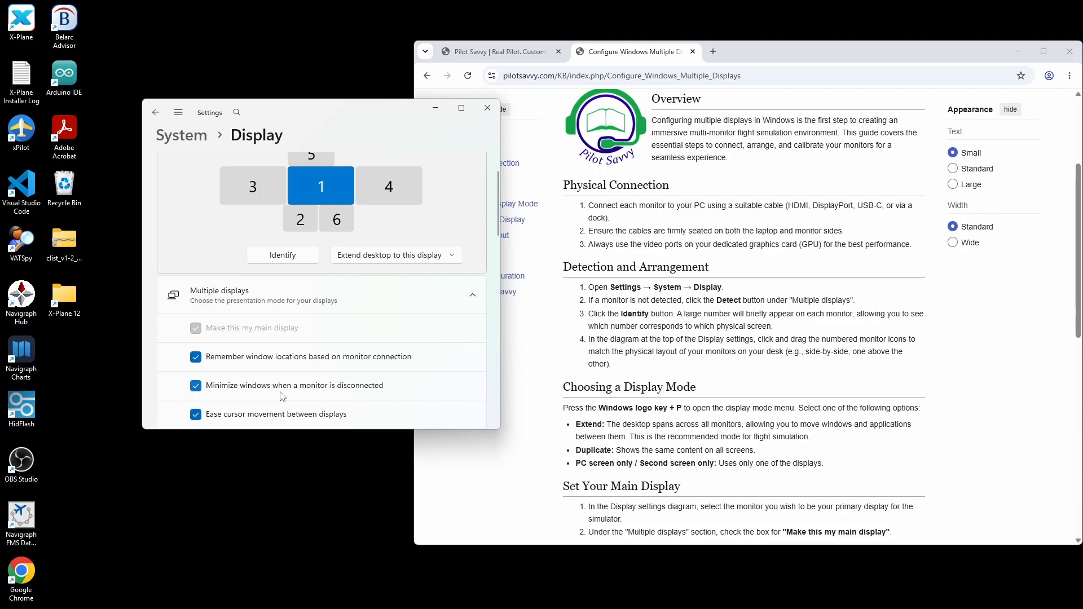
scroll(302, 367, "down", 1)
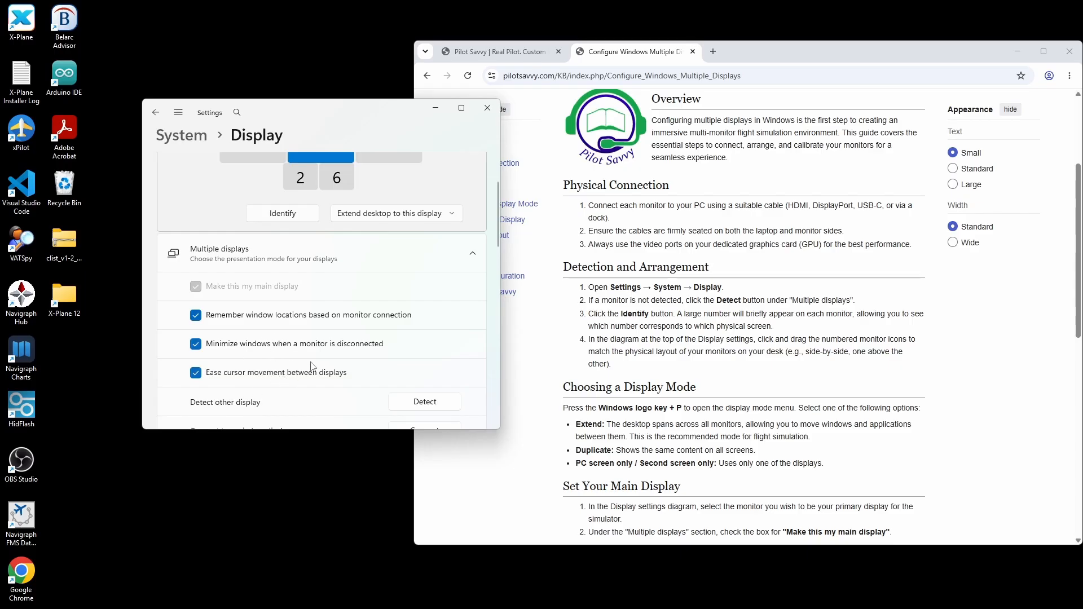
scroll(341, 348, "down", 1)
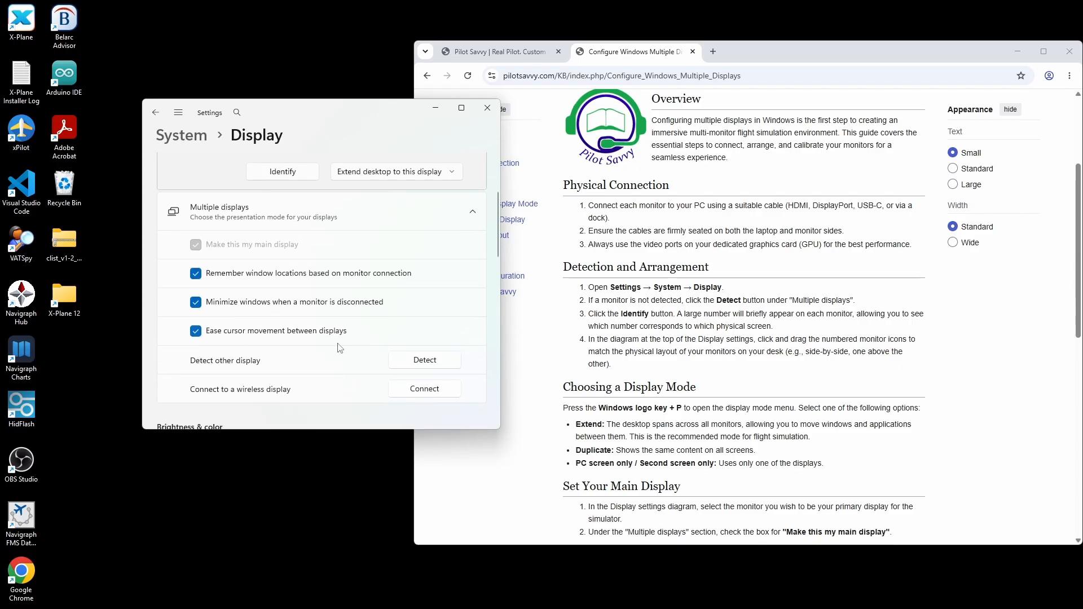
Review the display resolution options for display 1, try 1680 × 1050, and revert the change.
scroll(322, 344, "down", 3)
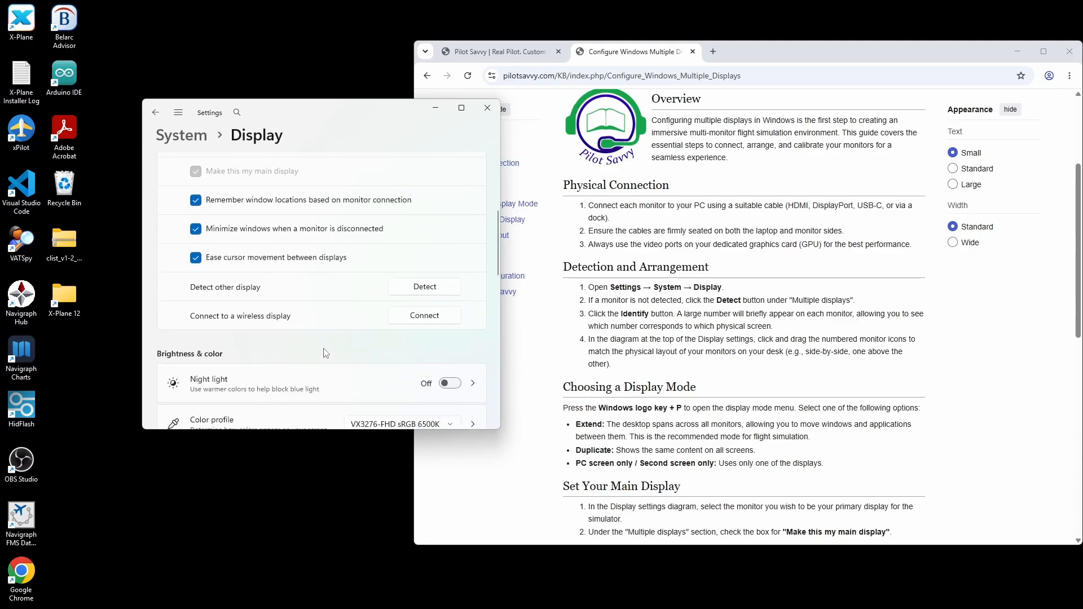
scroll(333, 323, "down", 2)
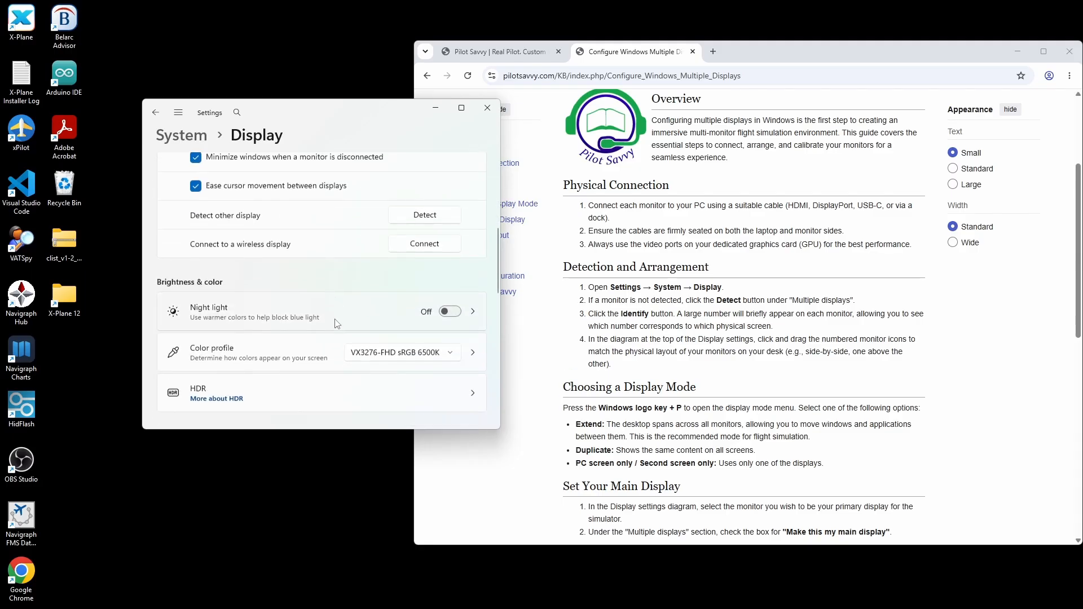
scroll(335, 322, "down", 3)
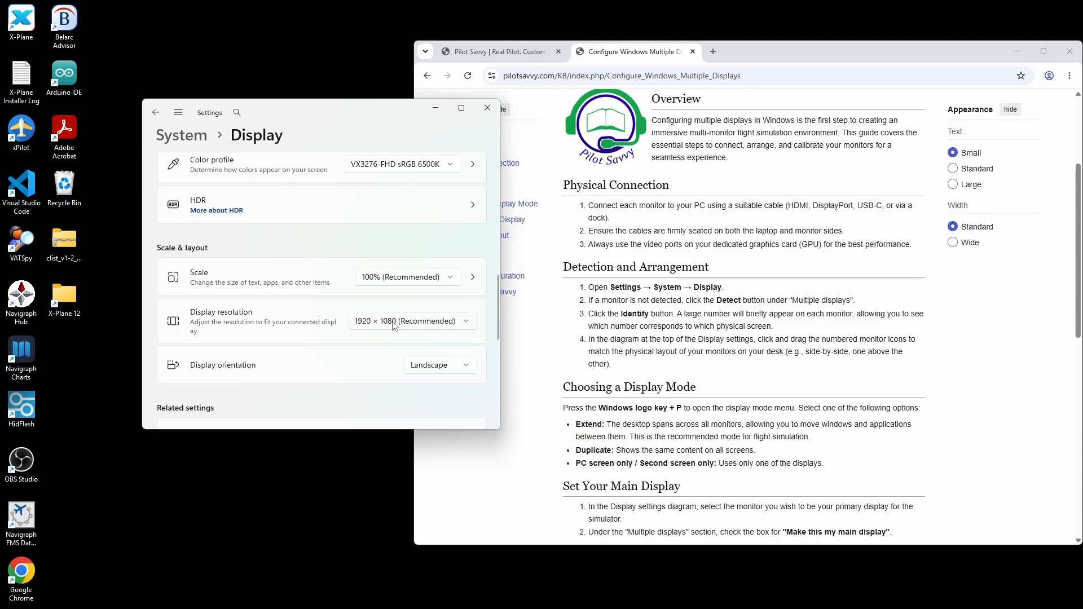
left_click(468, 325)
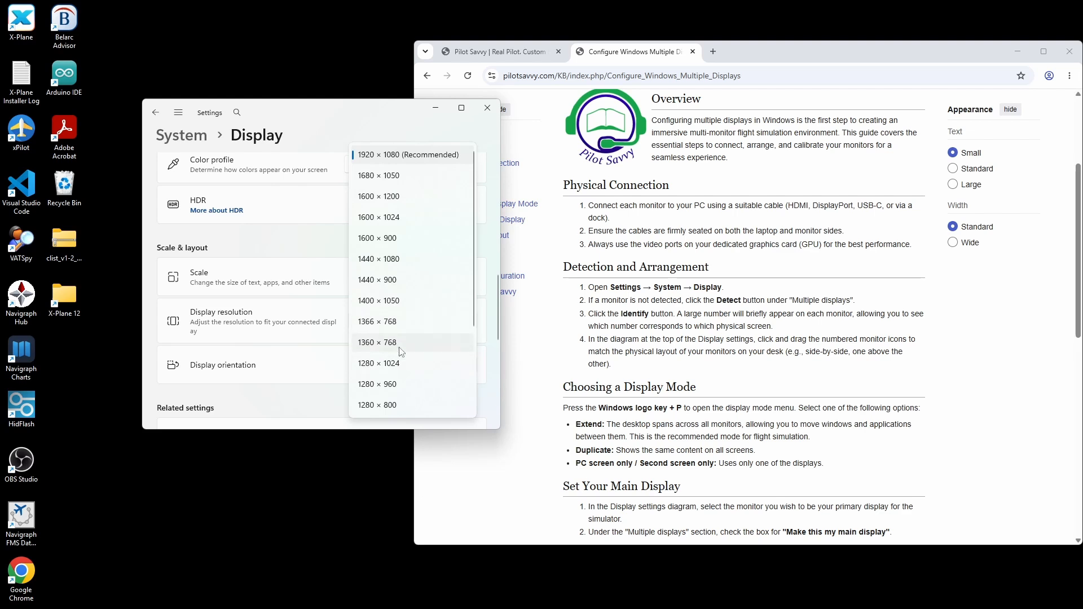
scroll(394, 350, "down", 3)
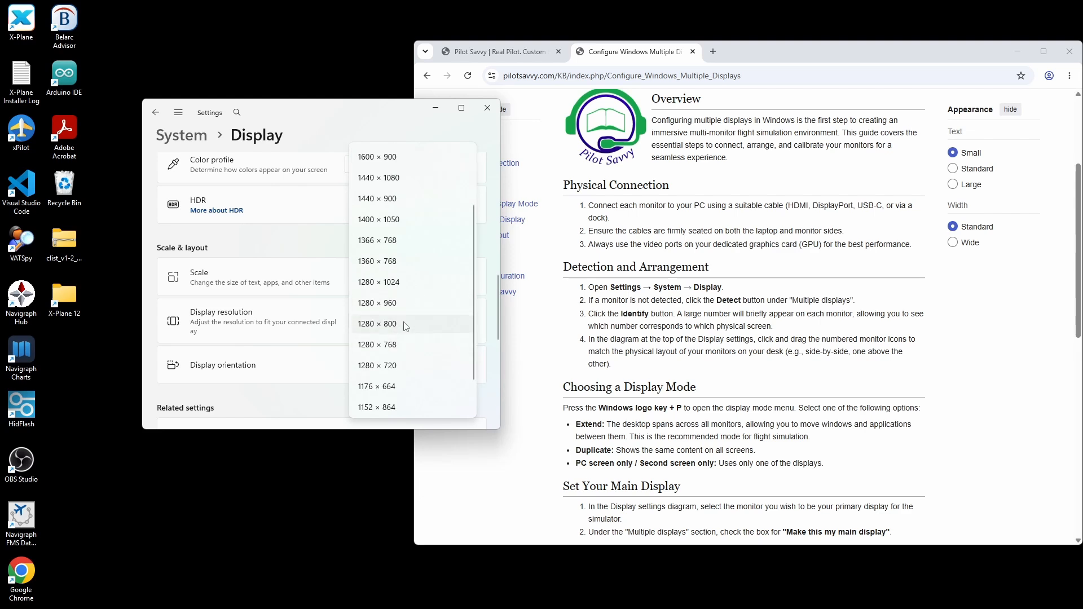
scroll(399, 350, "down", 1)
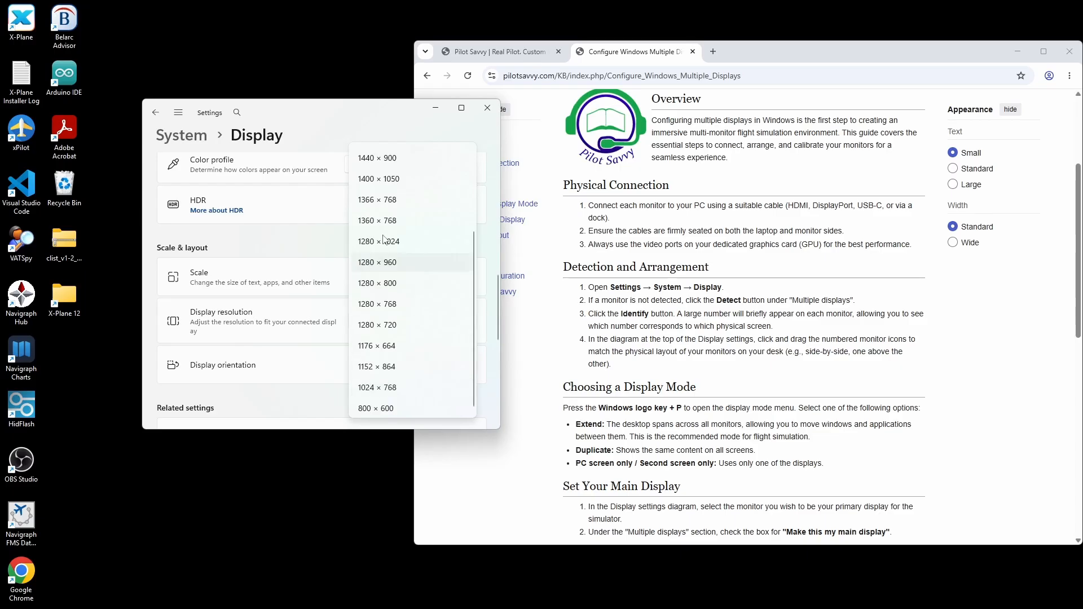
left_click(322, 133)
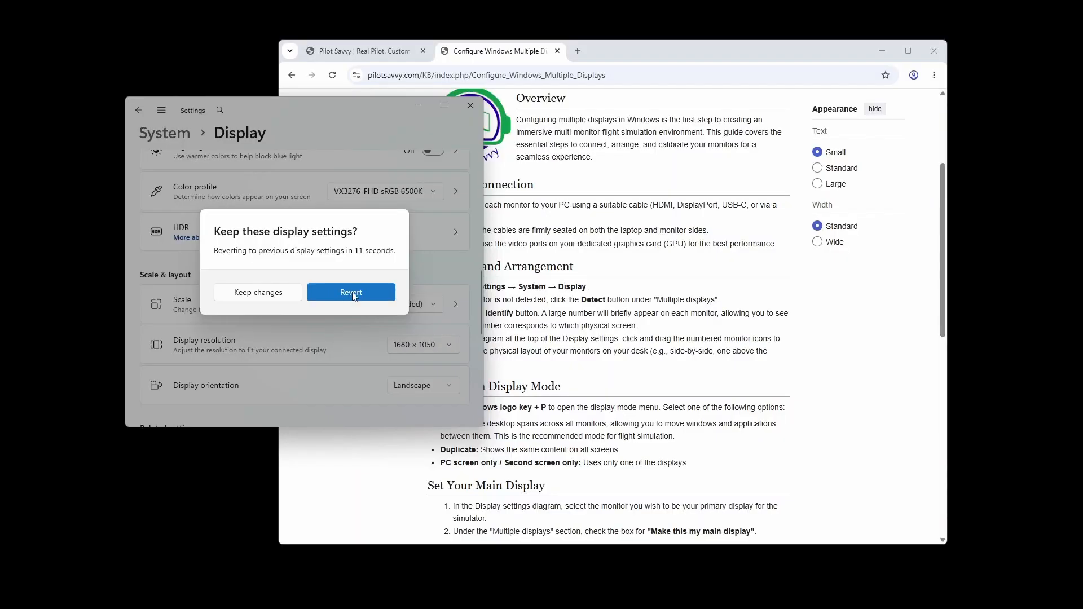
left_click(353, 294)
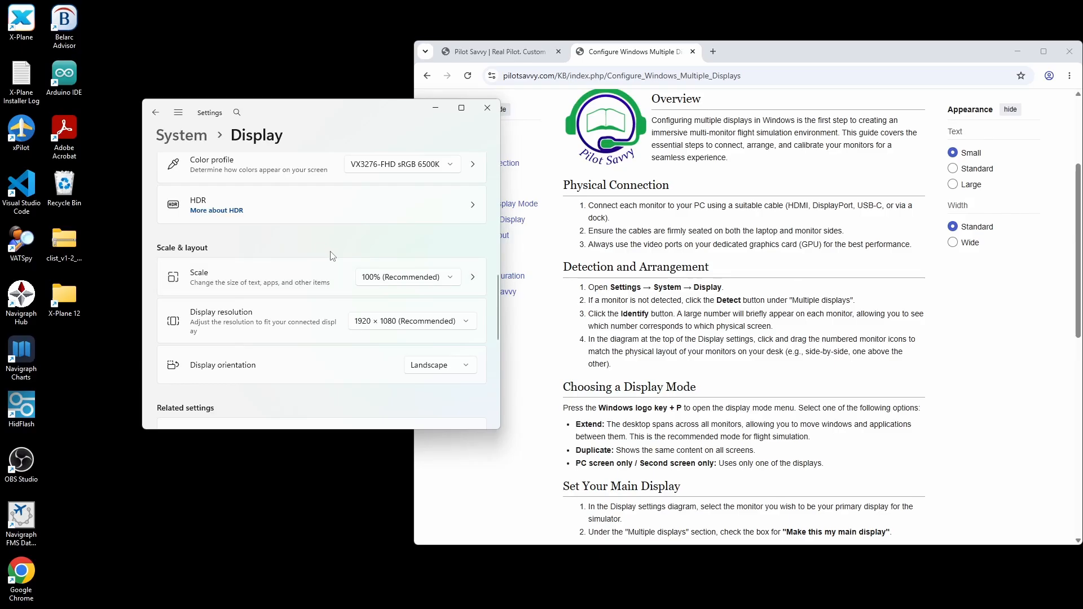
Look through the settings for display 1 and check the available display orientation options without changing the orientation.
scroll(332, 255, "up", 6)
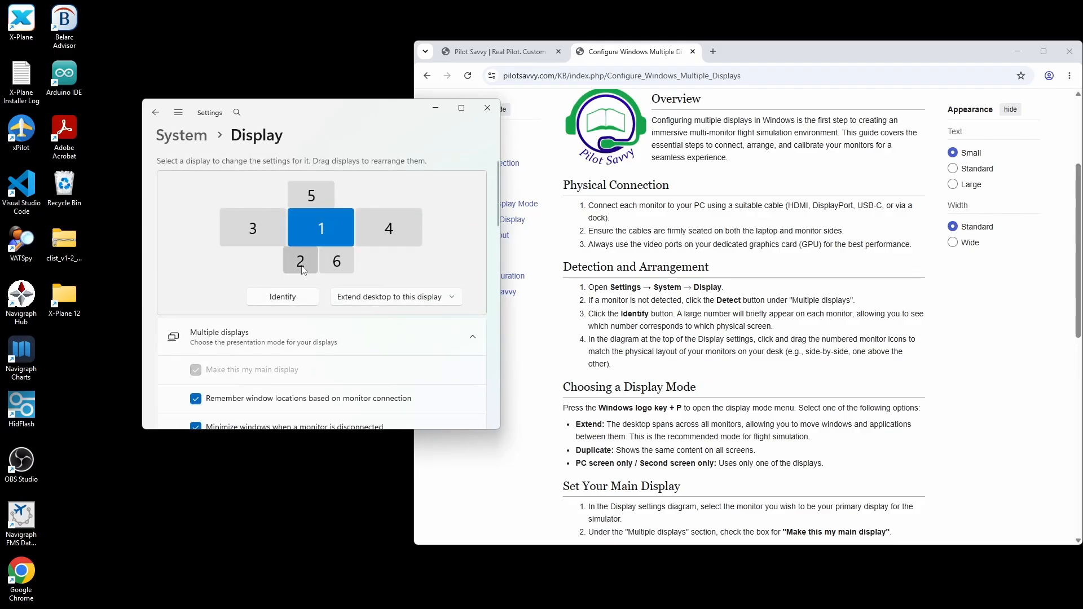
scroll(289, 374, "down", 2)
scroll(288, 375, "up", 1)
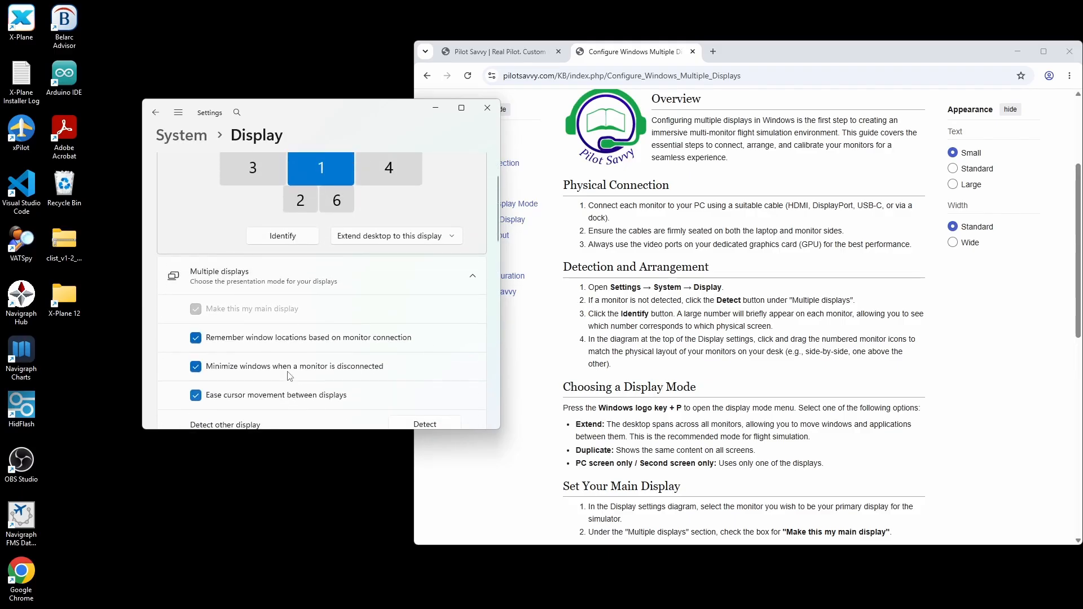
scroll(291, 378, "down", 4)
scroll(290, 378, "down", 4)
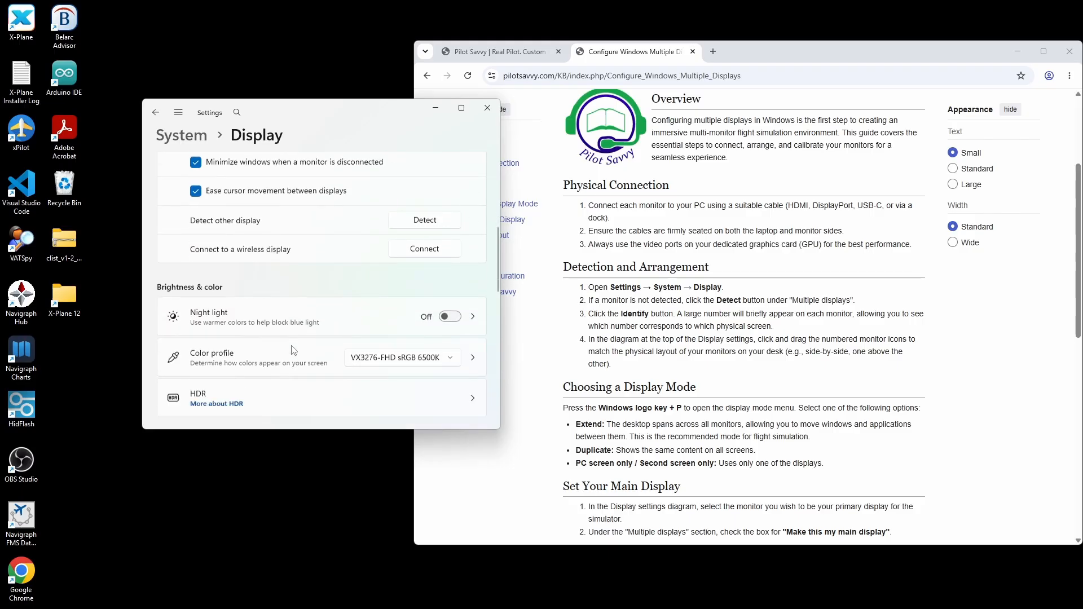
scroll(293, 350, "down", 3)
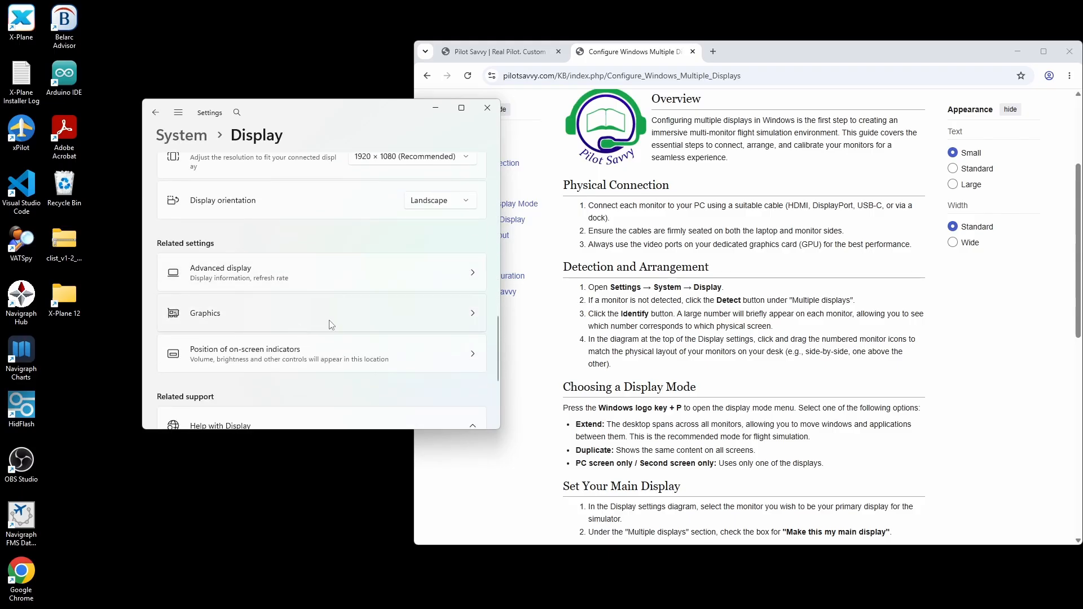
scroll(334, 219, "up", 2)
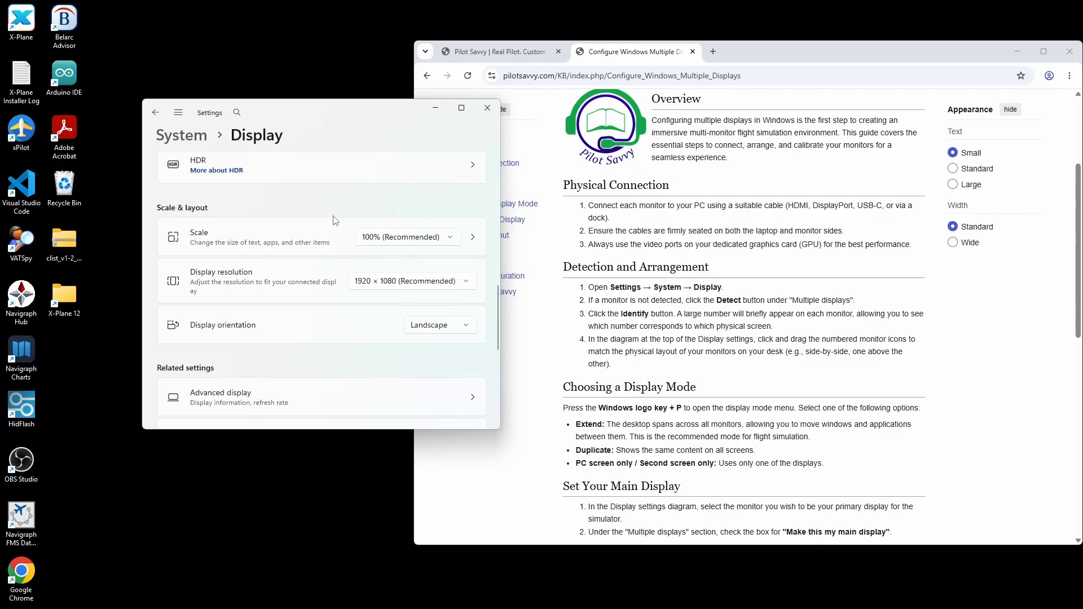
scroll(298, 337, "down", 1)
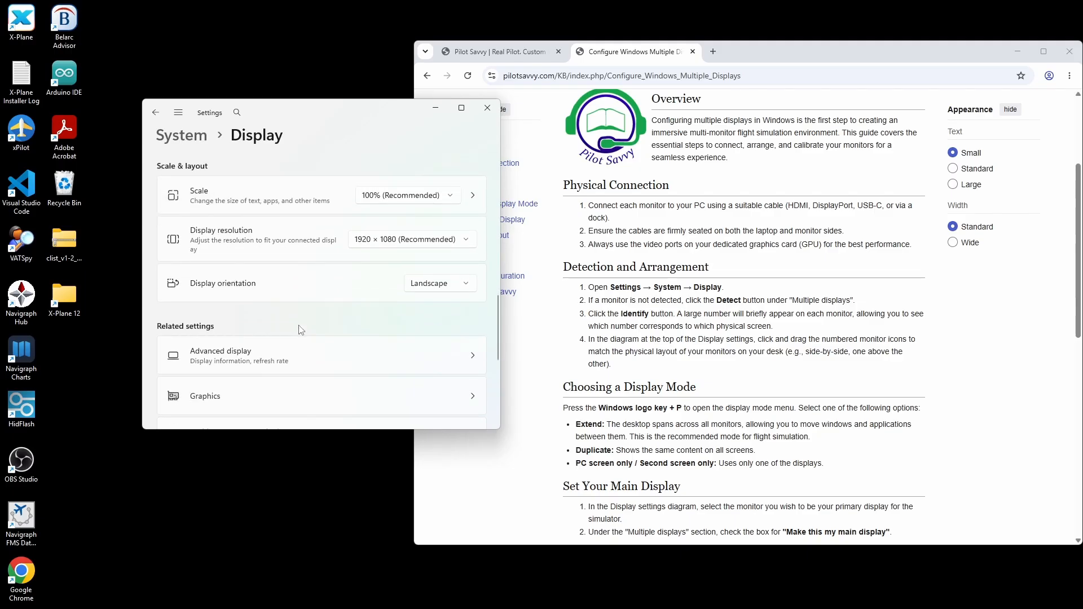
left_click(466, 288)
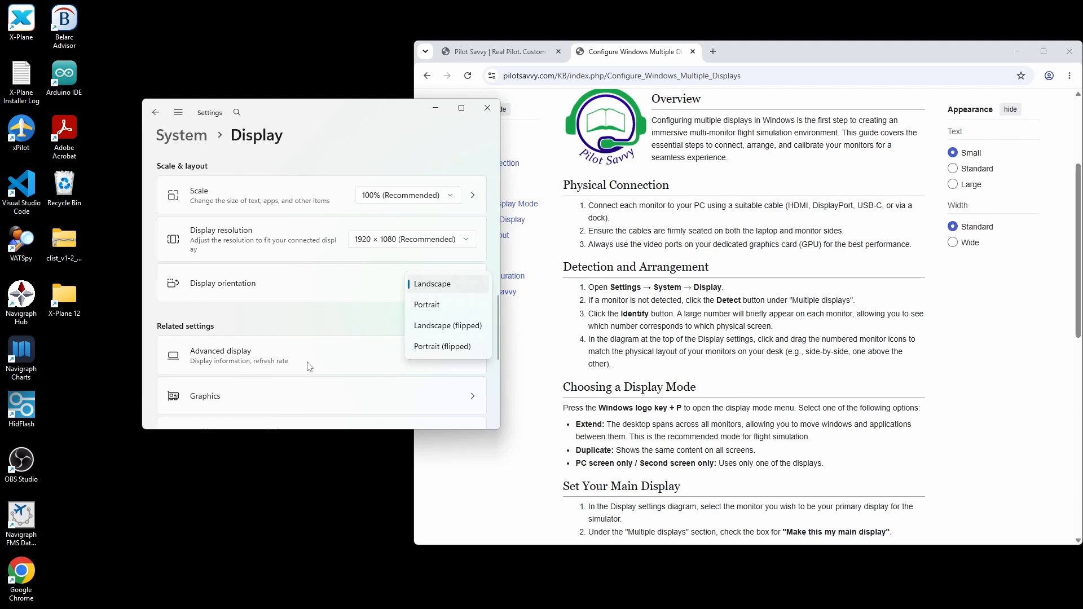
left_click(349, 130)
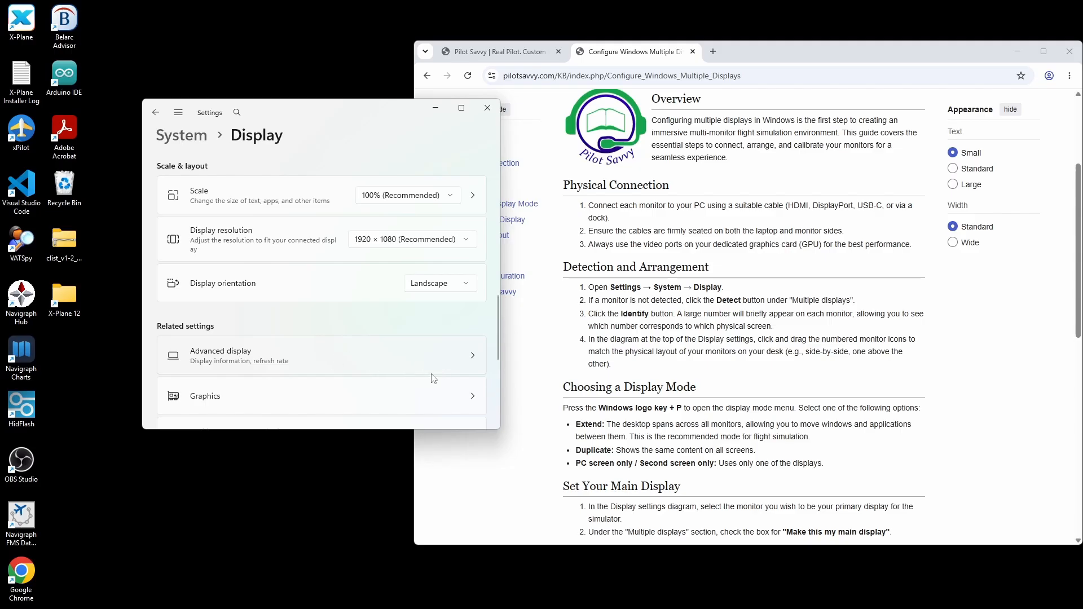
Check the refresh rate options in display 1's advanced display settings and return to the main Display settings.
left_click(471, 359)
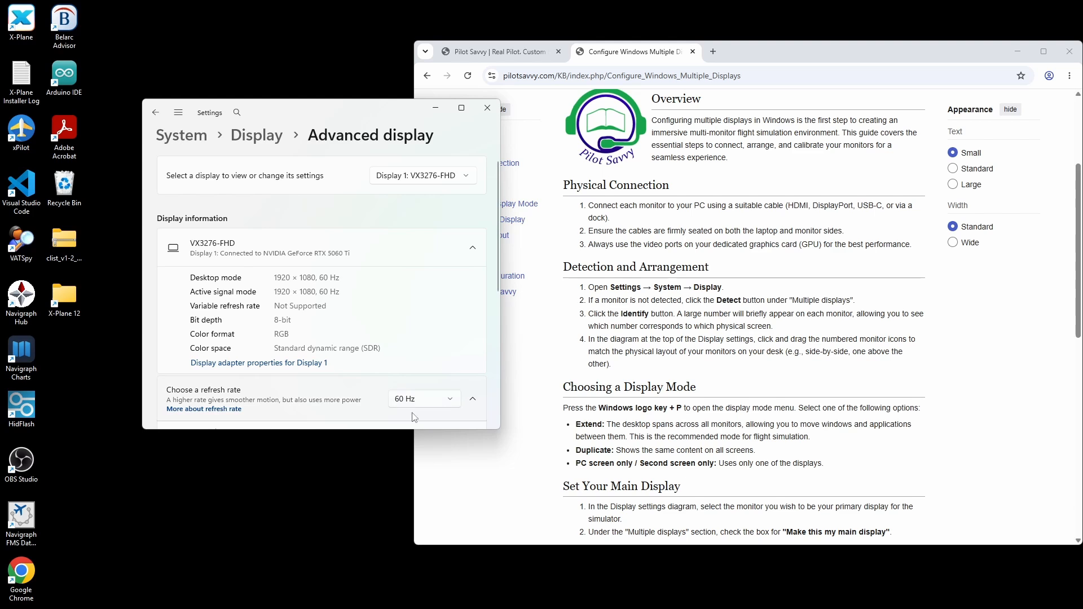
left_click(450, 402)
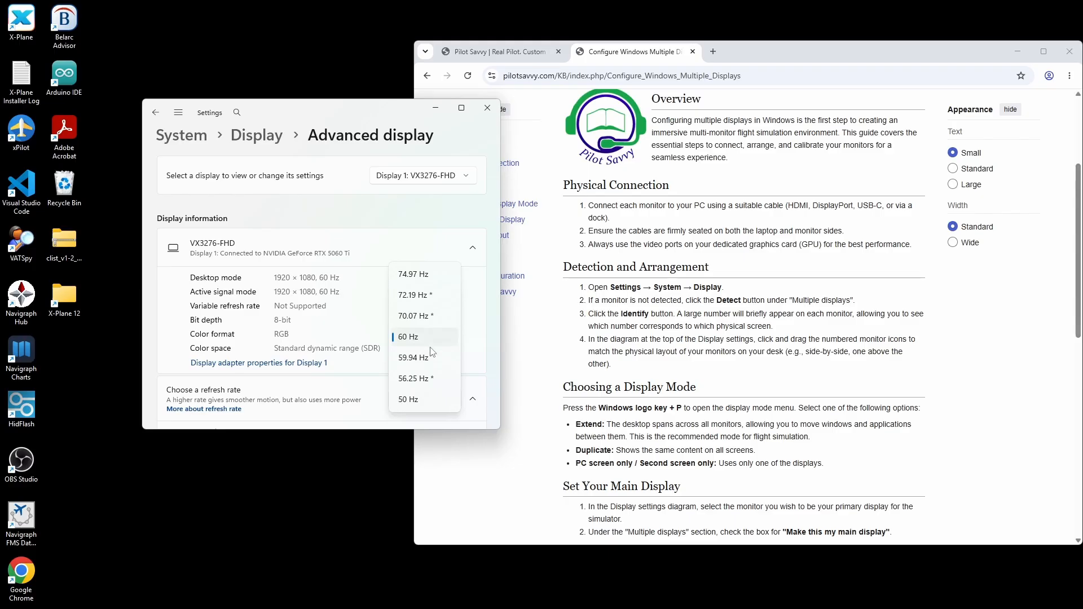
left_click(359, 222)
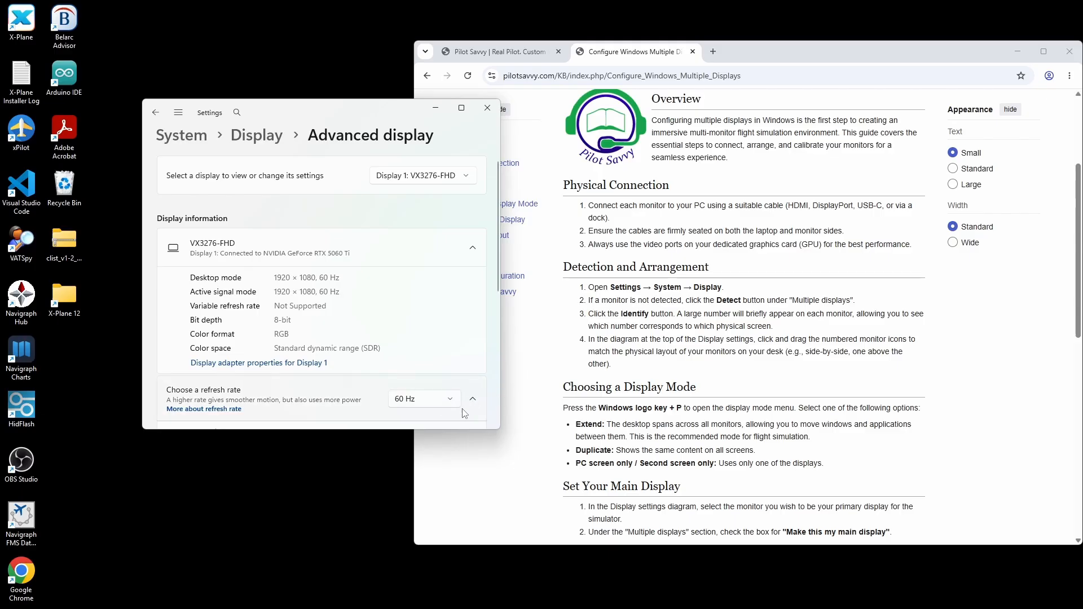
left_click(450, 400)
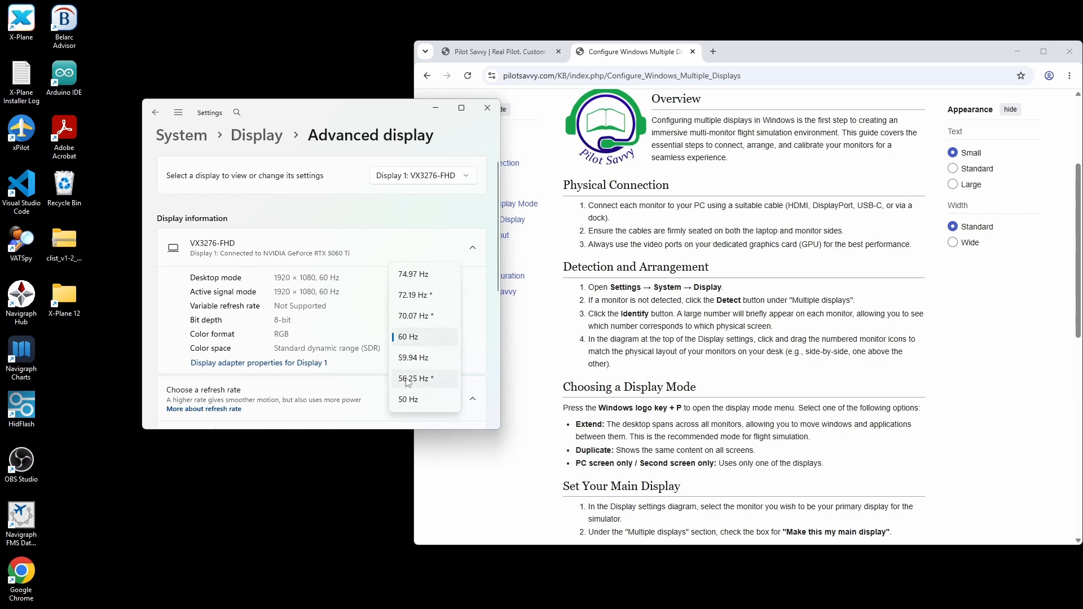
left_click(373, 216)
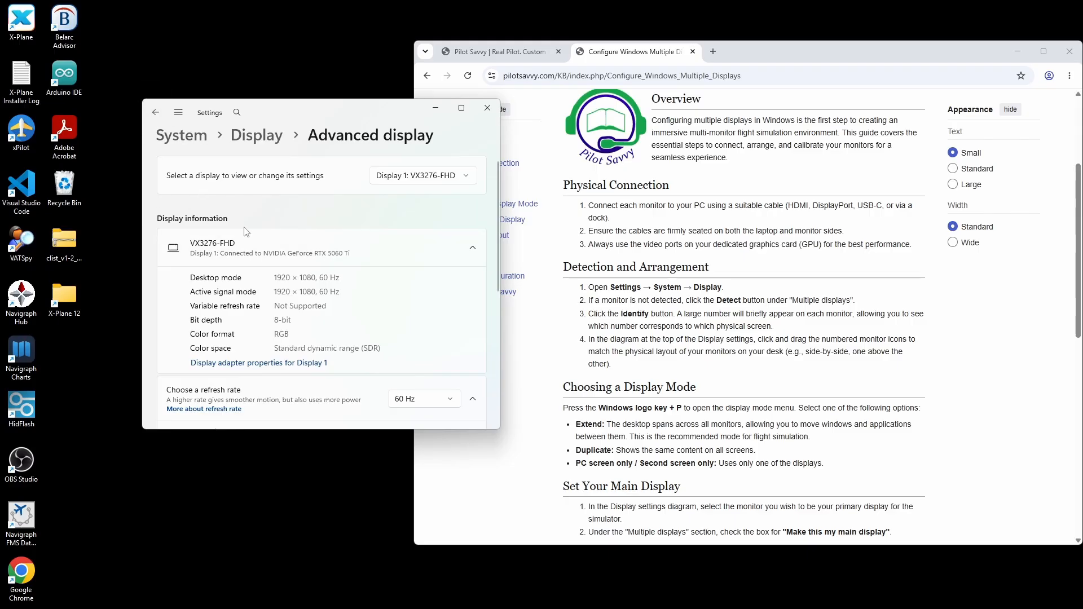
left_click(155, 113)
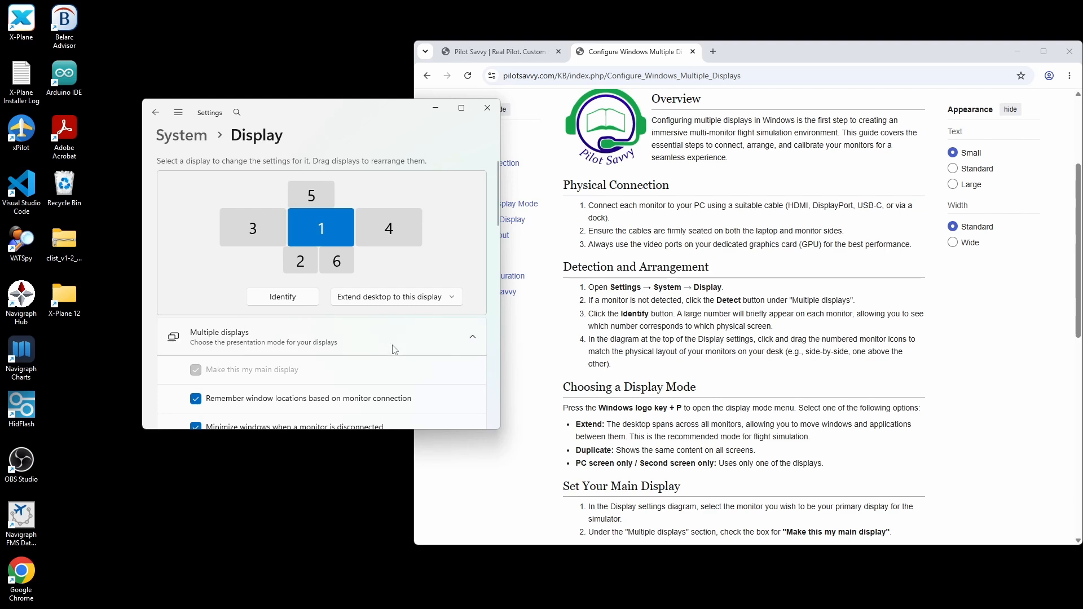
Read the guide's sections on display mode, main display, scale and layout, refresh rate and taskbar configuration.
scroll(623, 379, "down", 2)
scroll(623, 379, "down", 3)
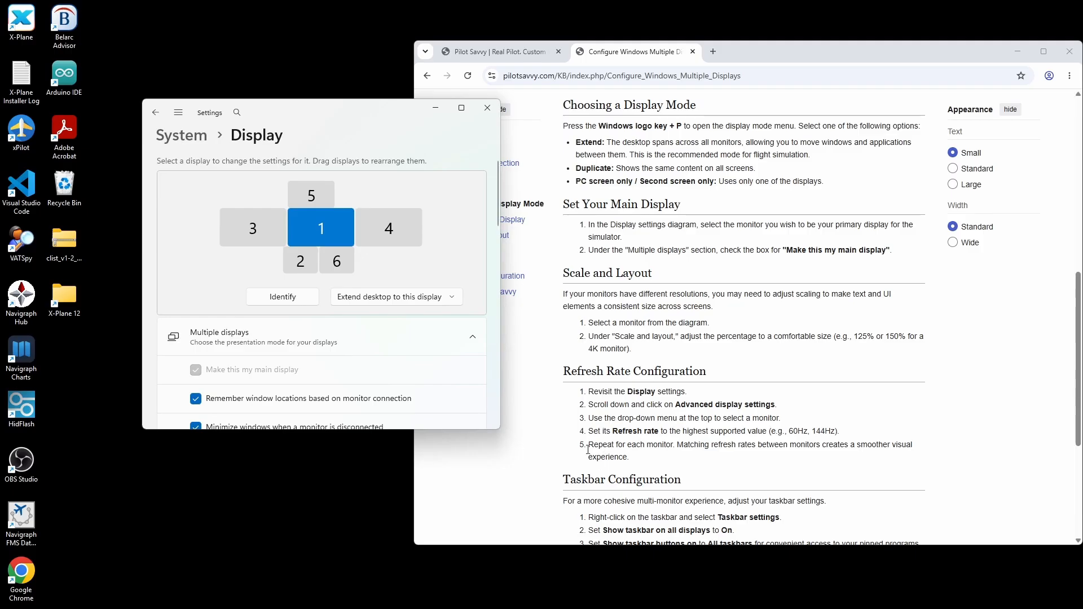
scroll(618, 445, "down", 3)
scroll(612, 406, "up", 1)
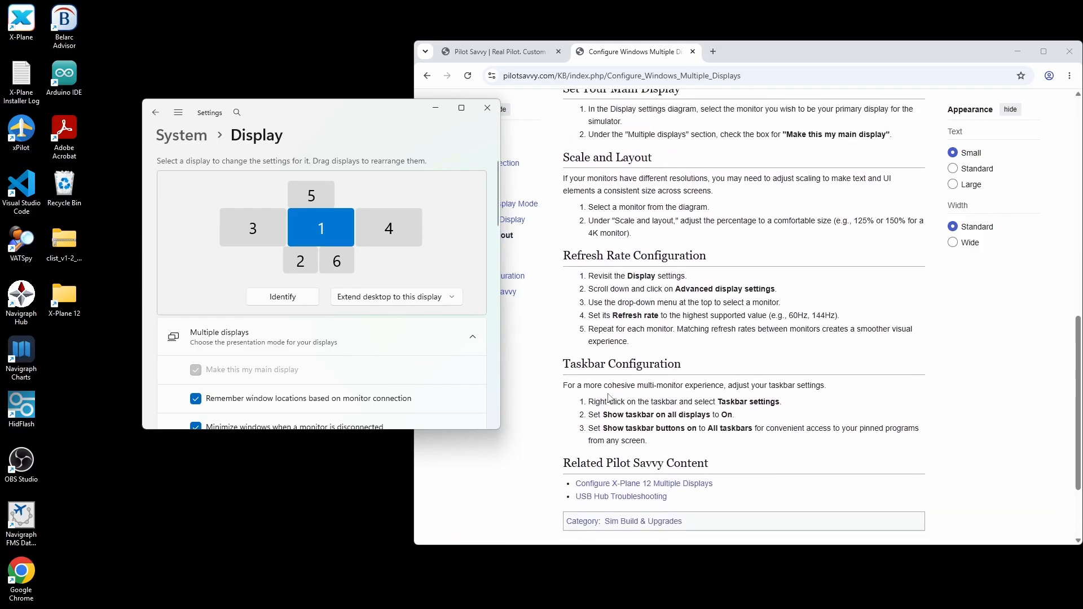
scroll(609, 398, "down", 2)
scroll(609, 398, "up", 4)
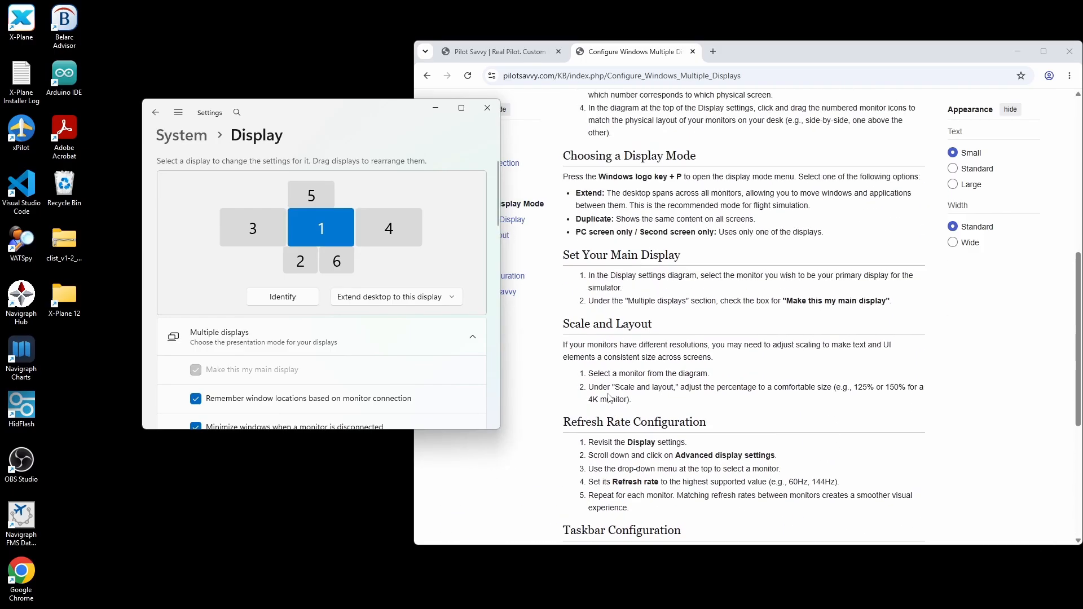
scroll(609, 397, "up", 4)
scroll(535, 372, "down", 3)
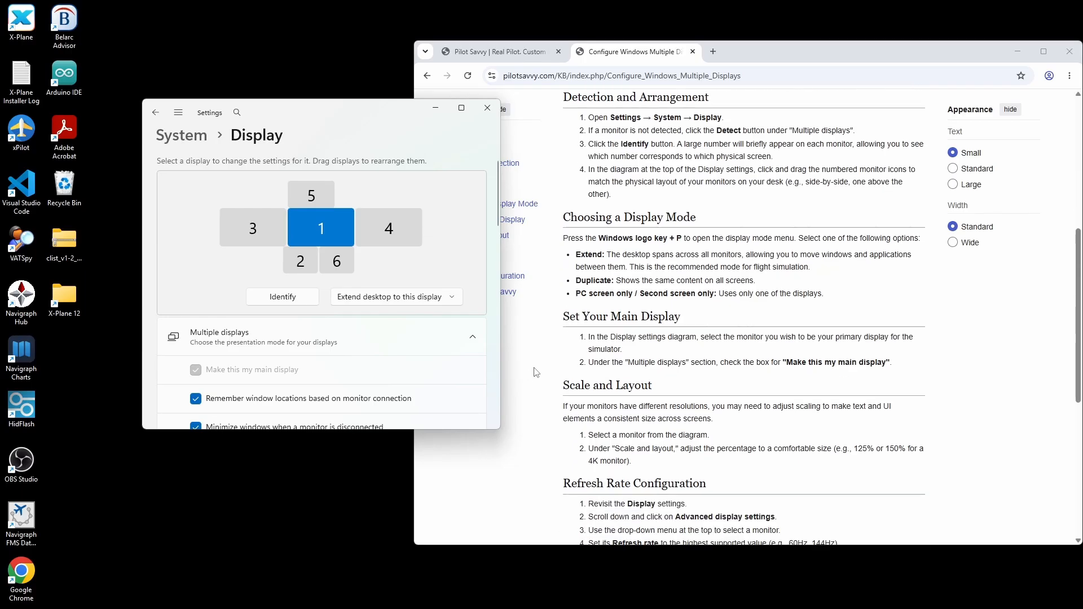
scroll(536, 372, "down", 1)
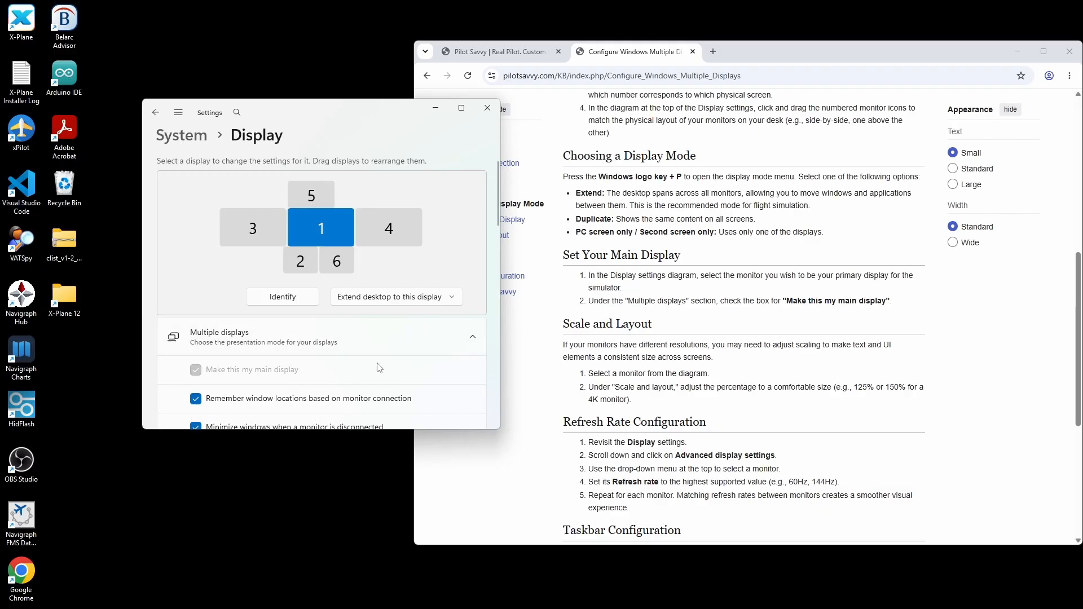
Review the Multiple displays options and the Brightness & color settings for display 1.
scroll(439, 378, "down", 1)
scroll(439, 378, "down", 2)
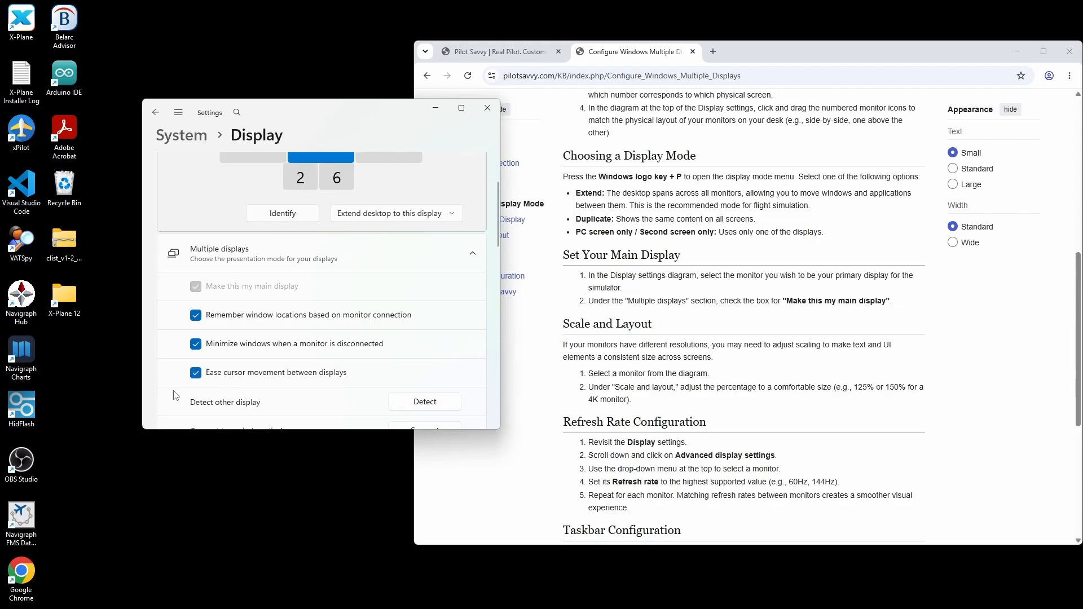
scroll(167, 376, "down", 1)
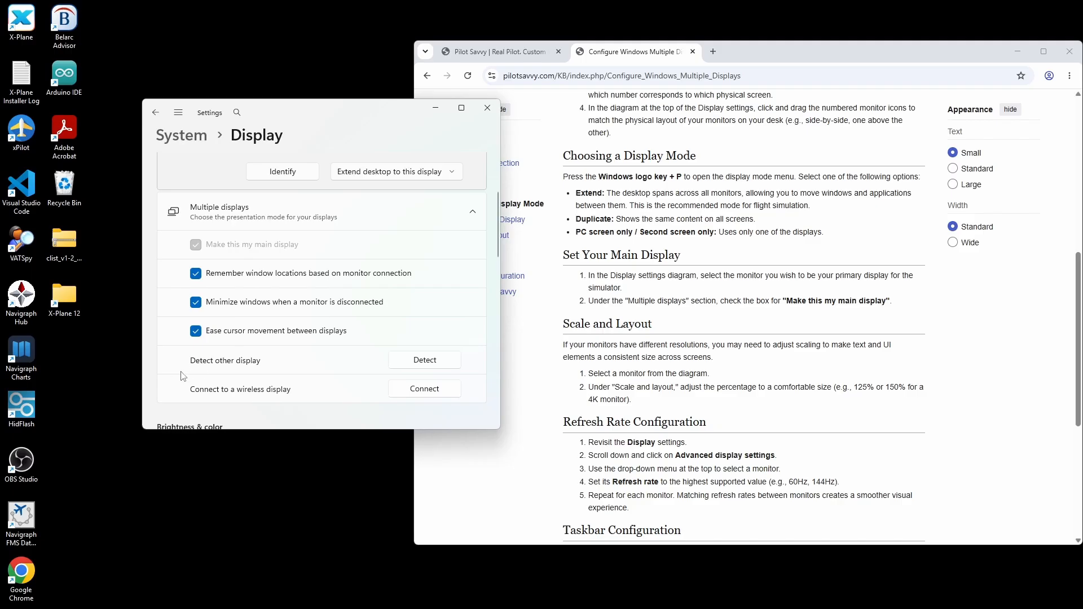
scroll(184, 384, "down", 1)
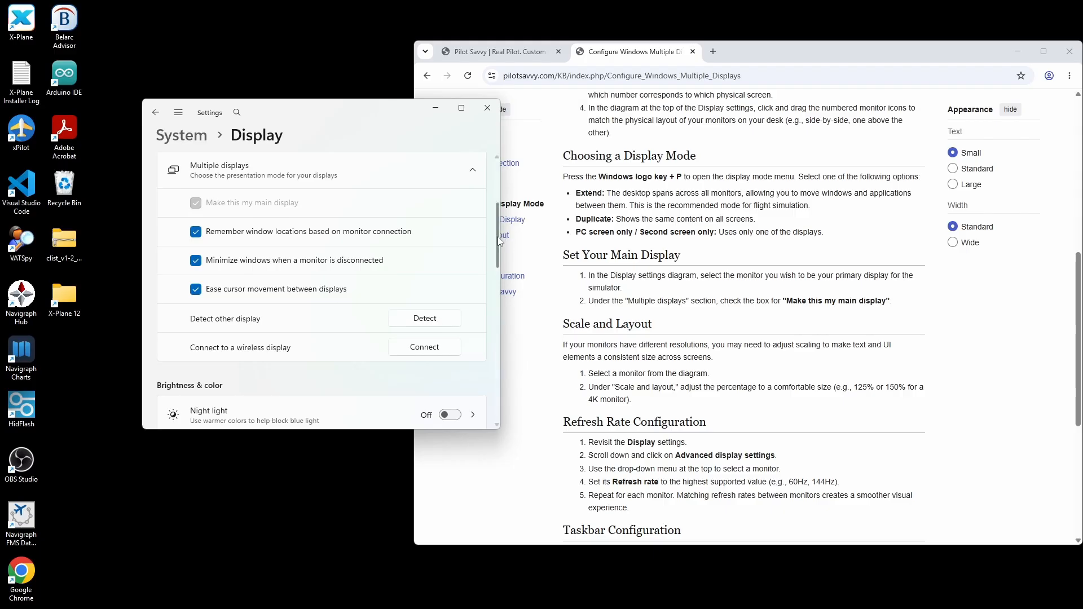
left_click_drag(497, 235, 512, 172)
scroll(488, 203, "down", 5)
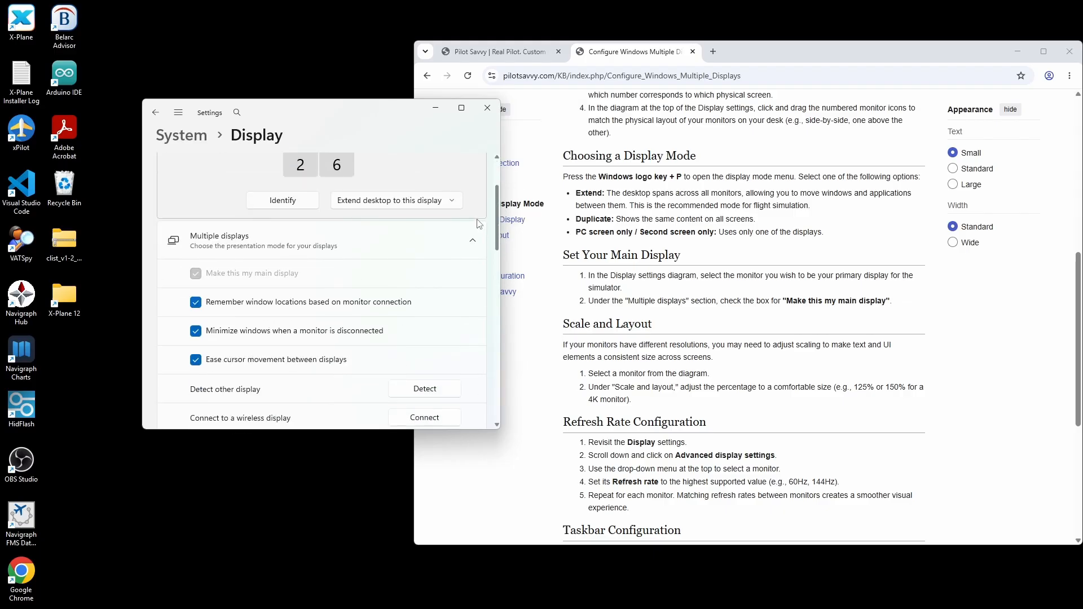
scroll(473, 257, "down", 2)
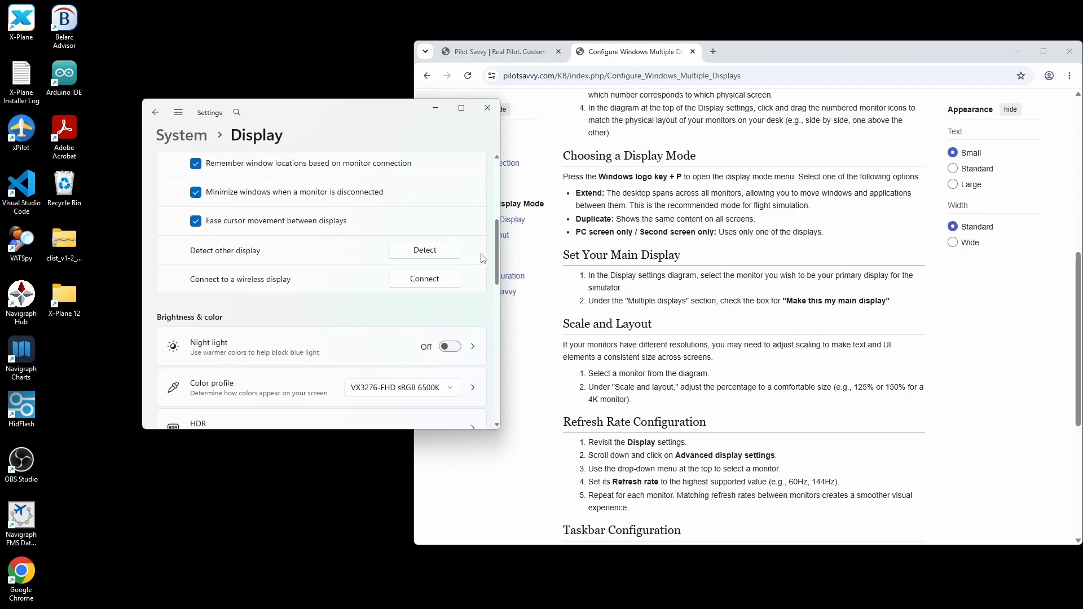
left_click_drag(495, 258, 499, 257)
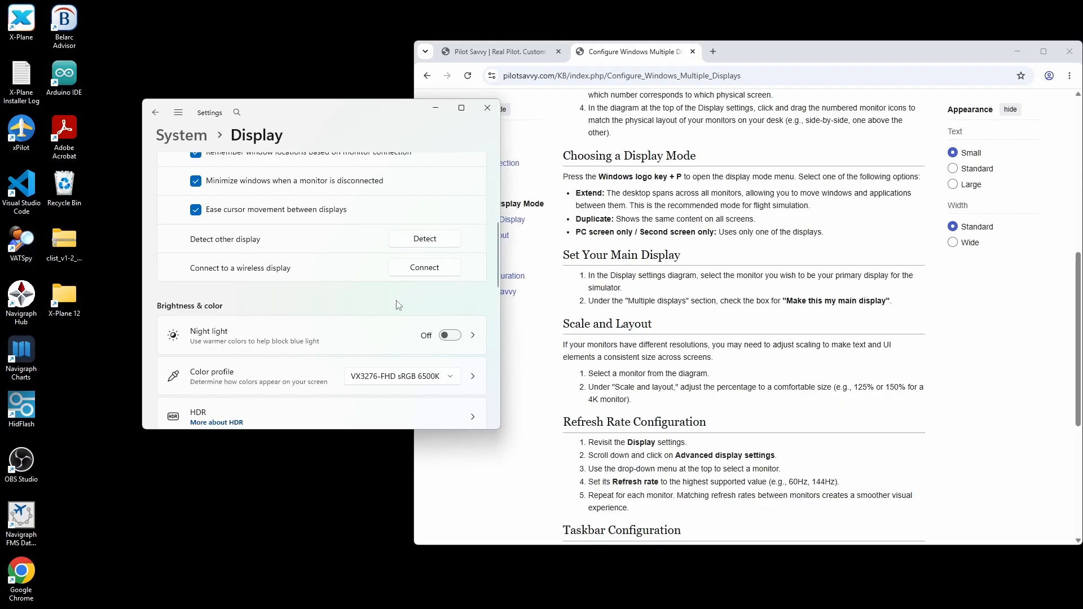
scroll(369, 244, "up", 5)
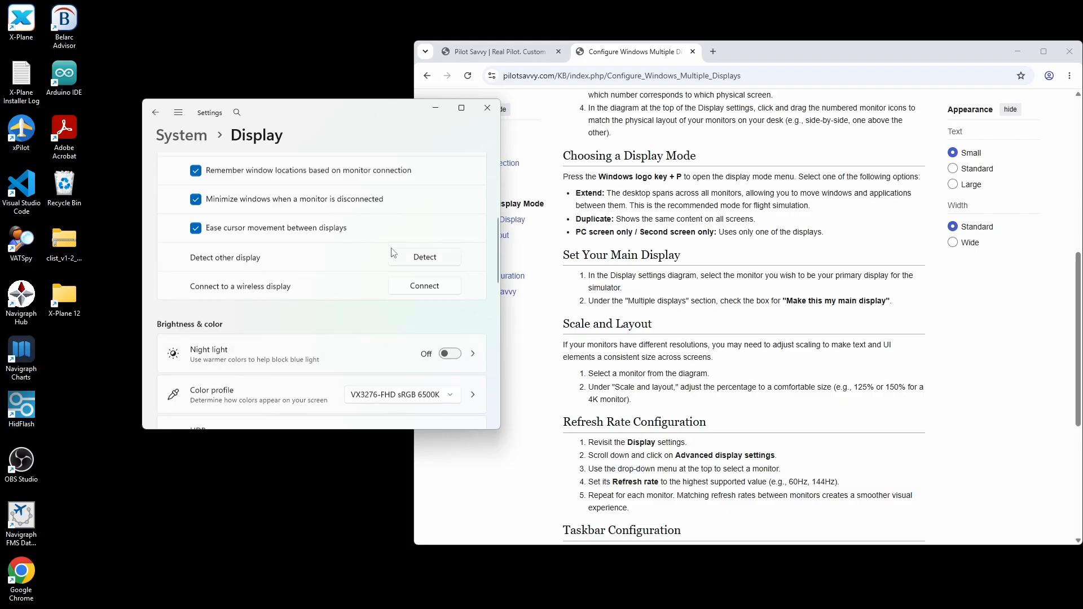
scroll(391, 214, "down", 3)
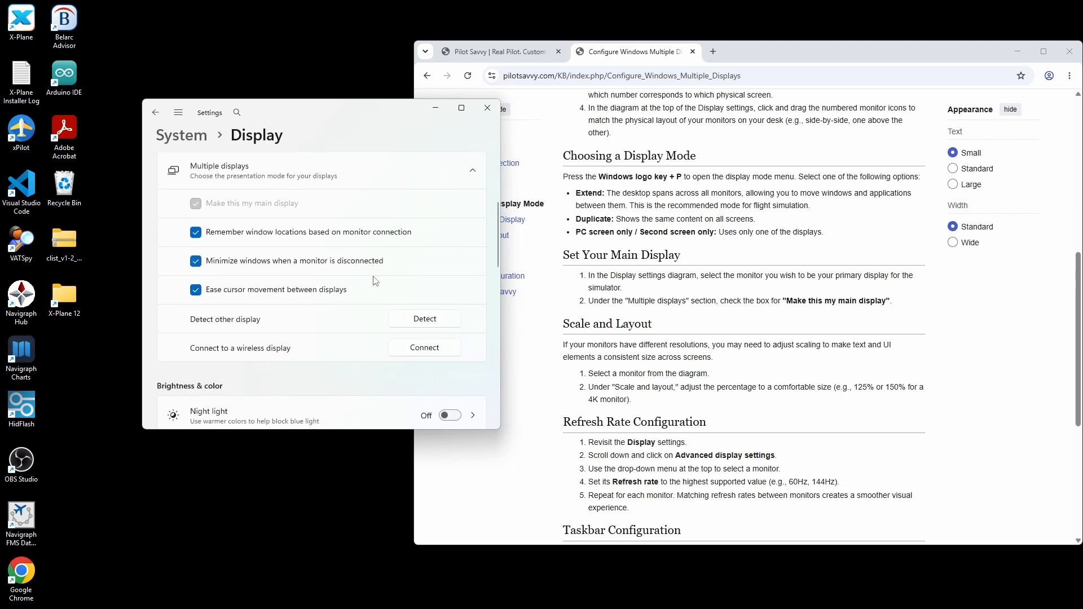
Review the Night light, Color profile and HDR settings for display 1 and return to the Multiple displays options.
scroll(355, 349, "down", 1)
scroll(356, 349, "down", 2)
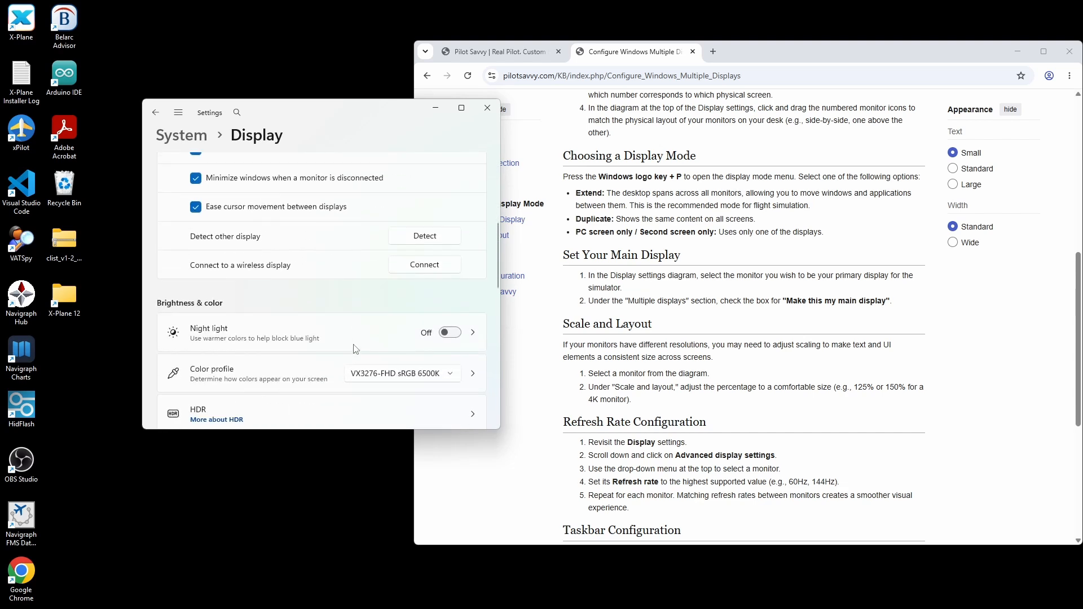
scroll(363, 268, "down", 1)
scroll(361, 267, "down", 1)
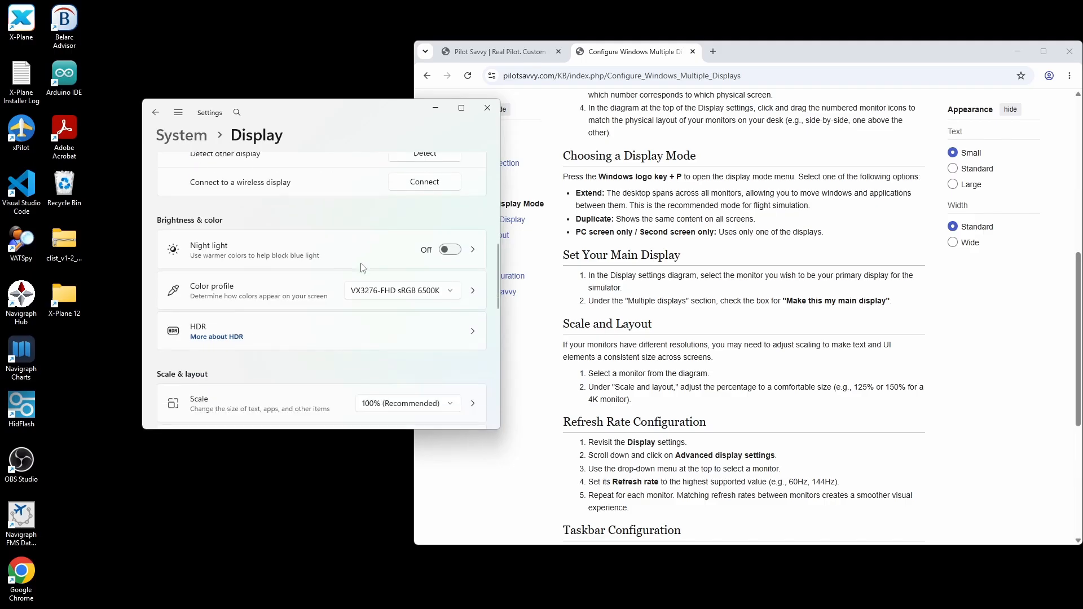
scroll(338, 258, "down", 1)
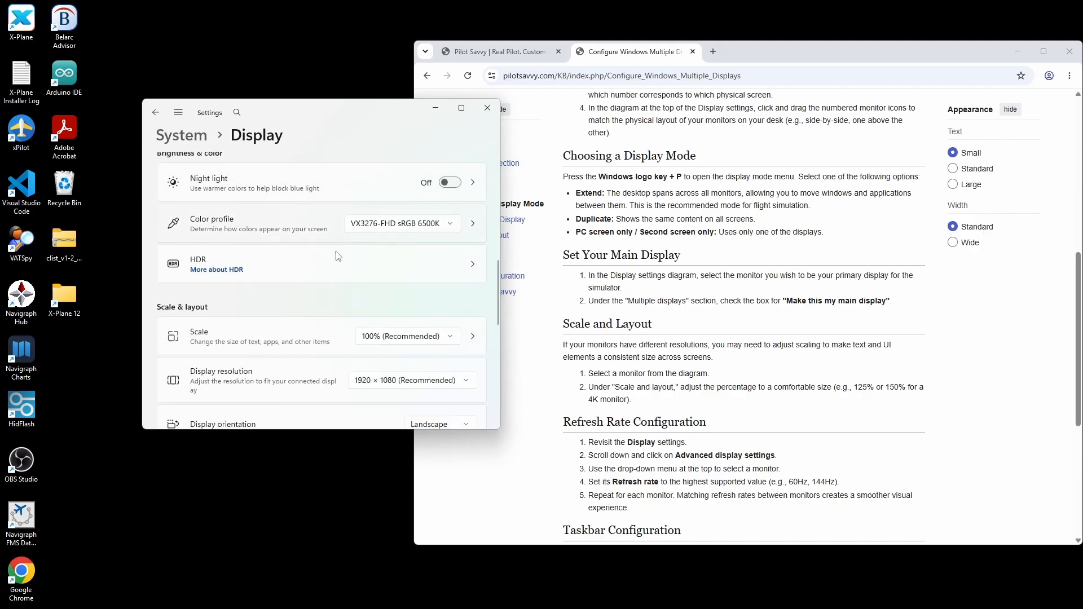
scroll(337, 255, "up", 6)
scroll(338, 253, "down", 1)
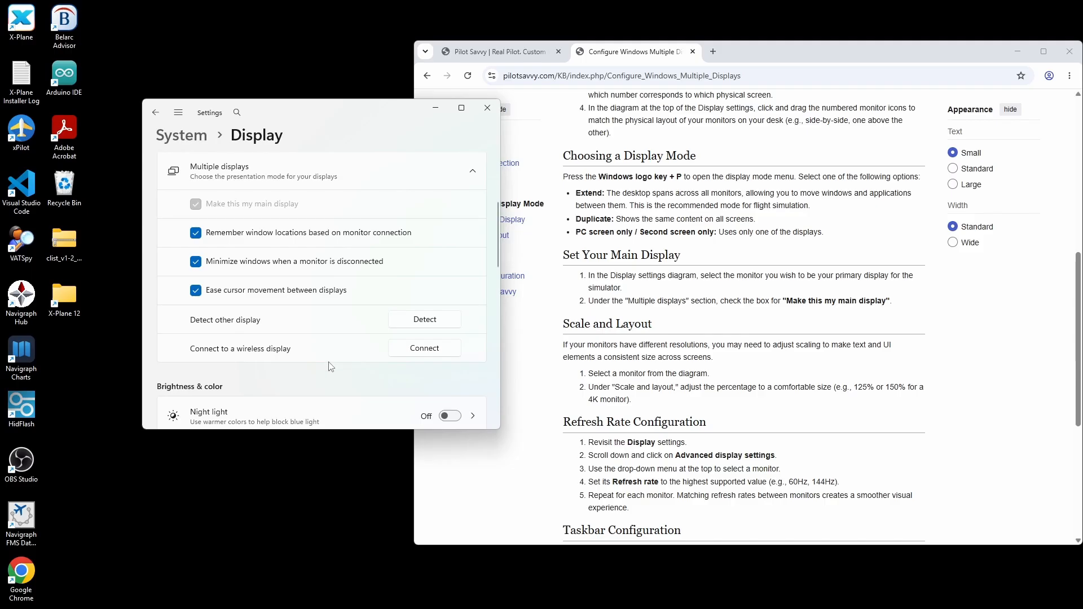
Look through display 1's Brightness & color and Scale & layout settings, including scale, resolution and orientation.
scroll(335, 366, "down", 3)
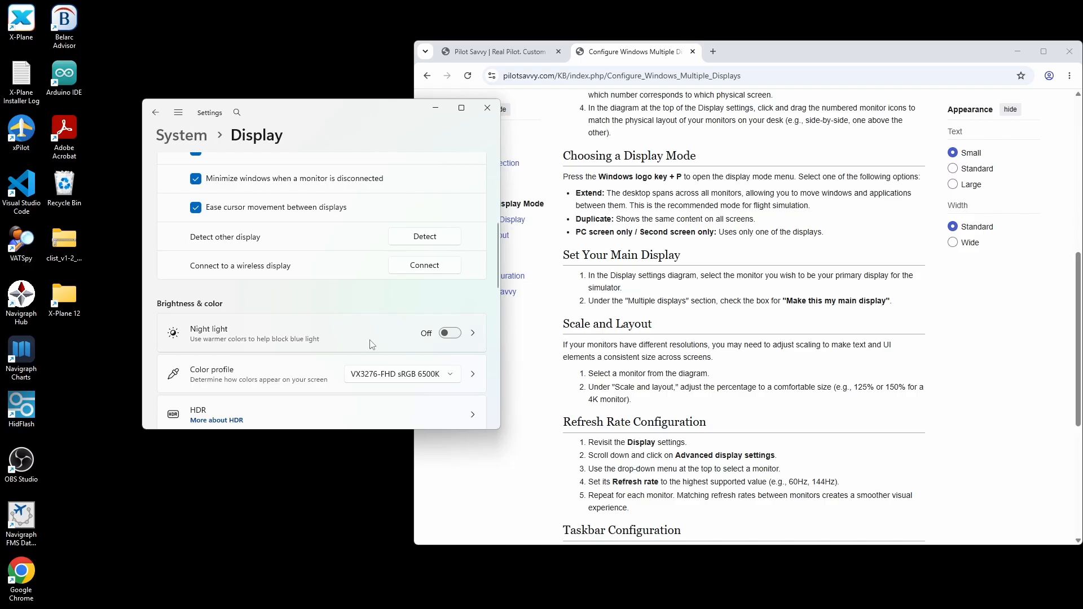
scroll(342, 362, "down", 1)
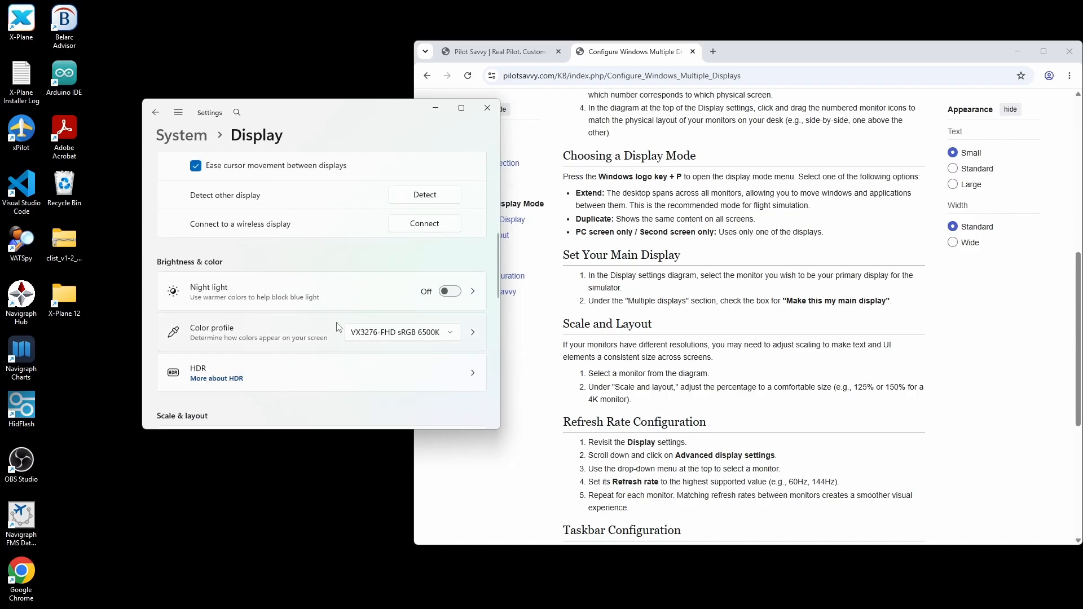
scroll(338, 329, "down", 3)
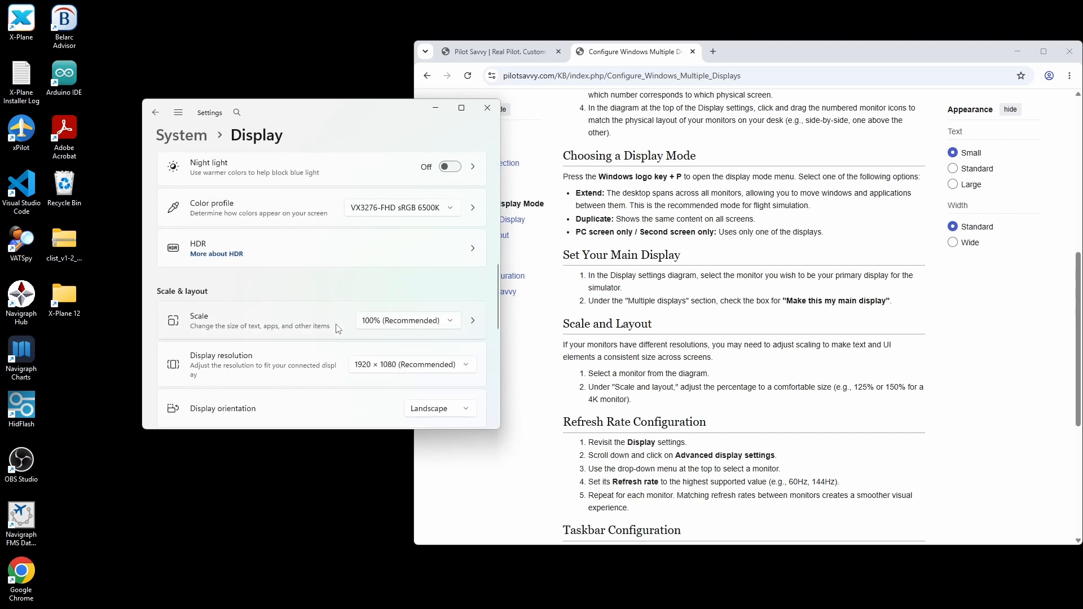
scroll(339, 331, "down", 1)
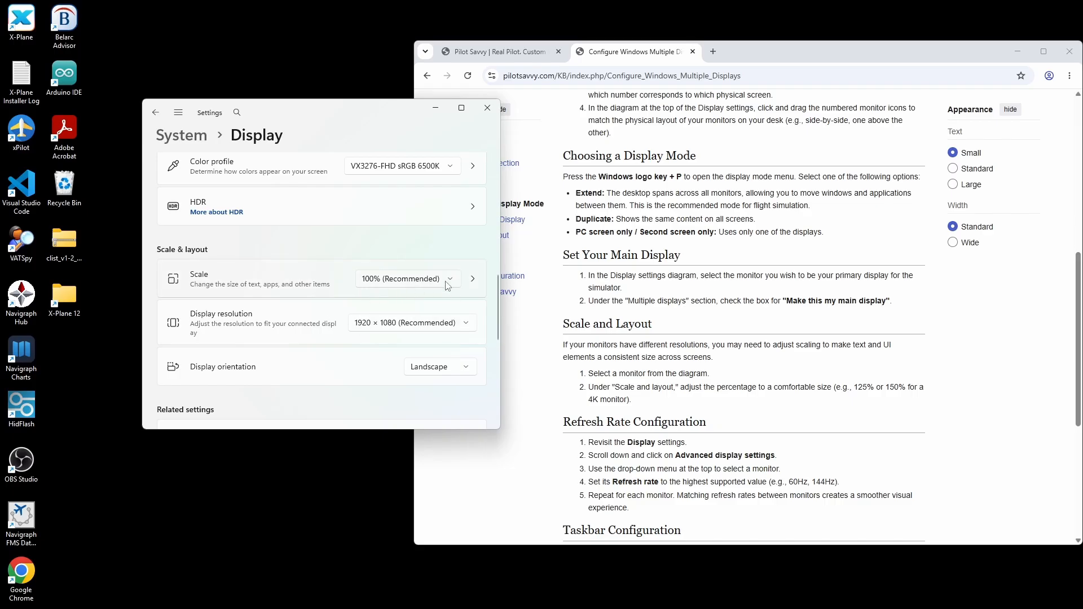
scroll(361, 315, "down", 1)
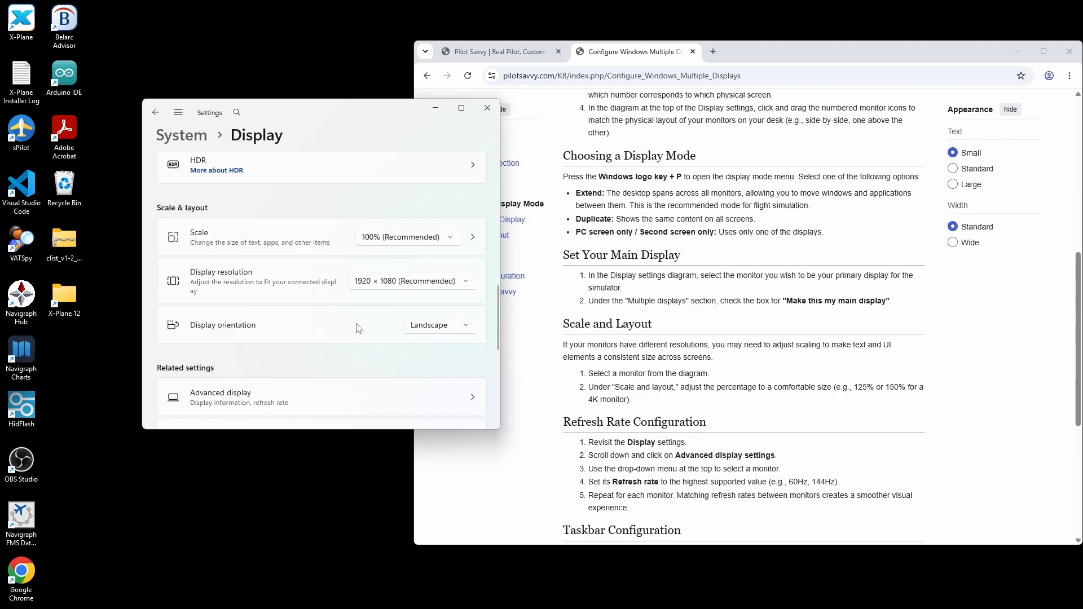
scroll(358, 329, "down", 3)
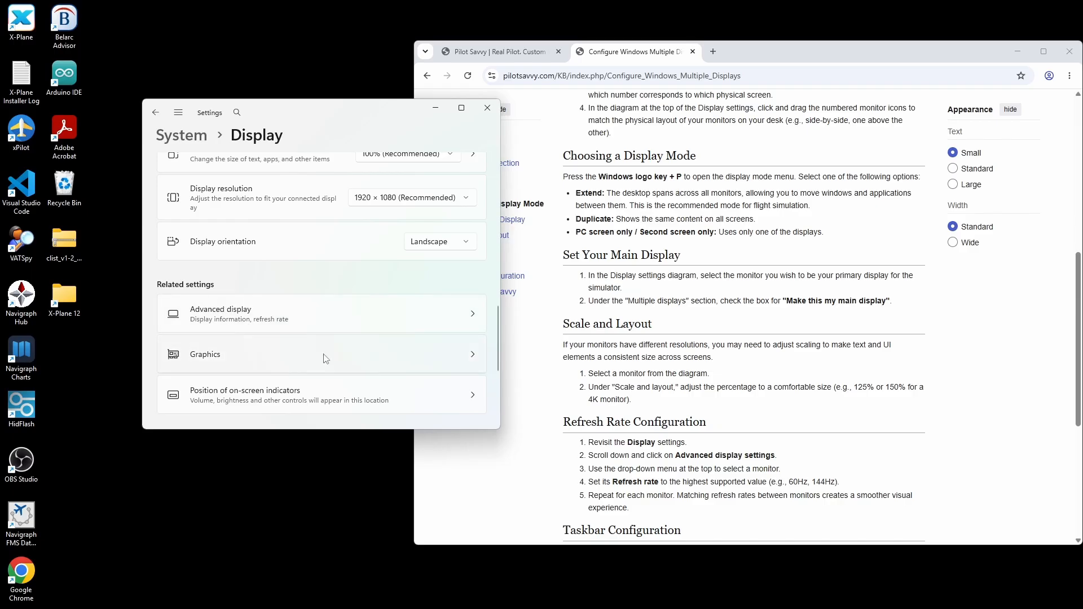
View the Graphics settings under Related settings and return to the main Display settings.
scroll(314, 333, "down", 2)
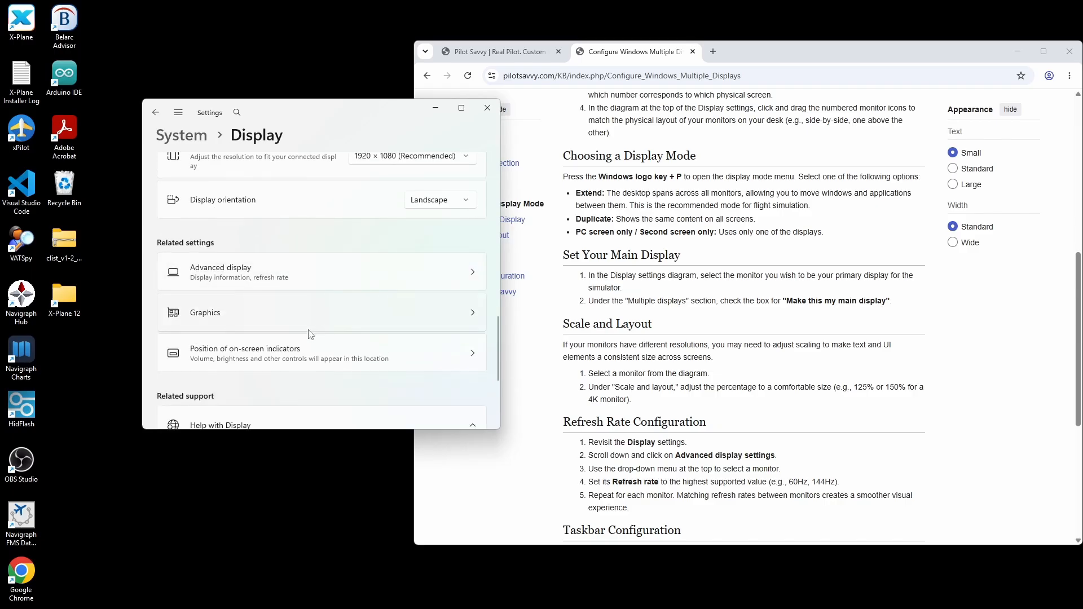
left_click(478, 314)
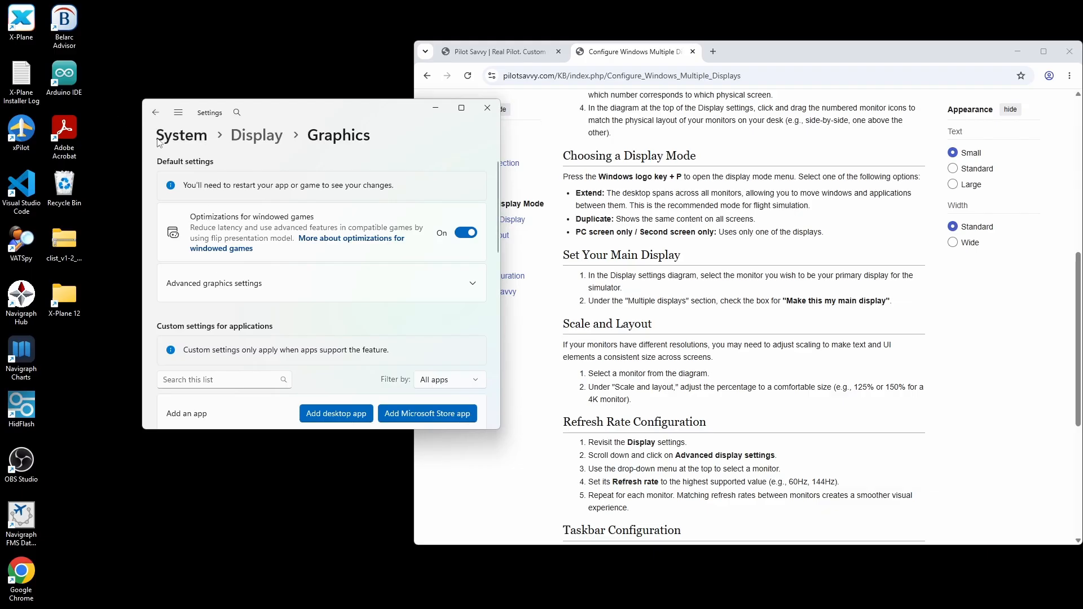
left_click(156, 113)
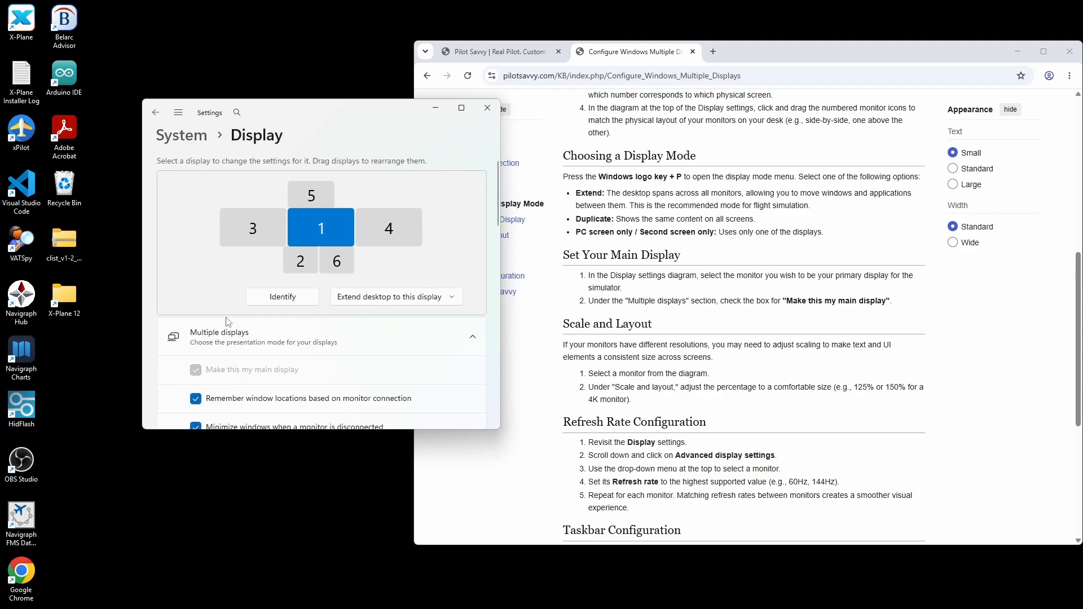
Review the related settings and Help with Display topics, return to the monitor diagram and close Settings.
scroll(213, 309, "down", 10)
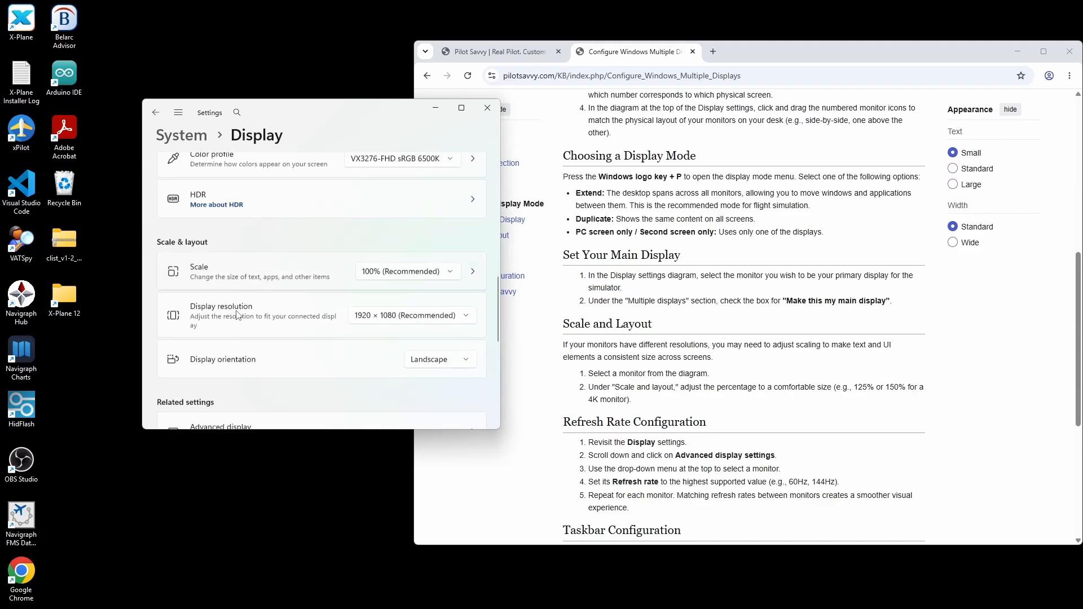
scroll(267, 295, "down", 3)
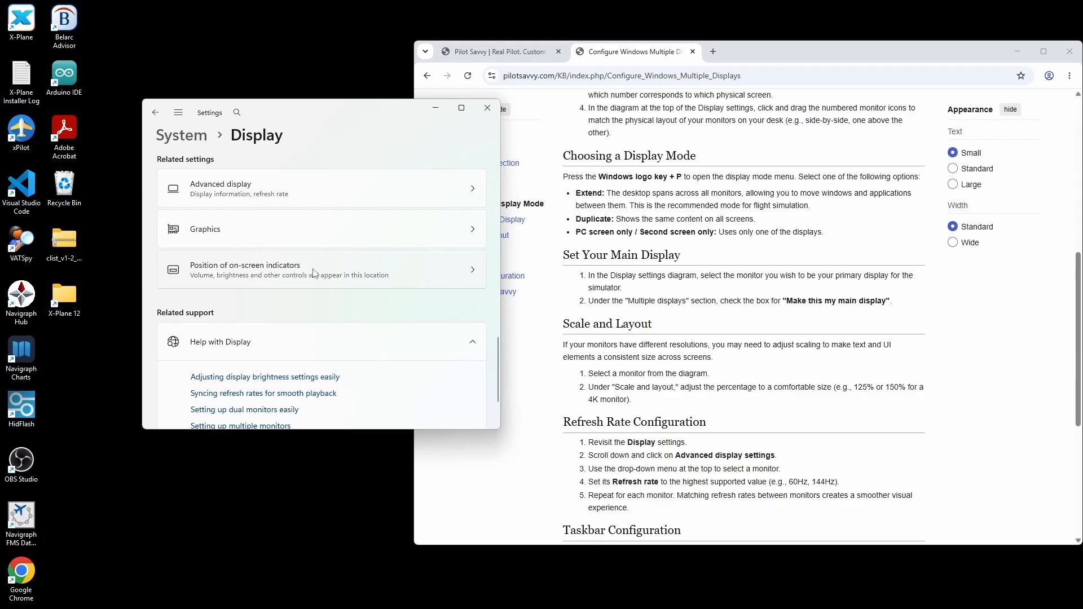
scroll(366, 299, "down", 2)
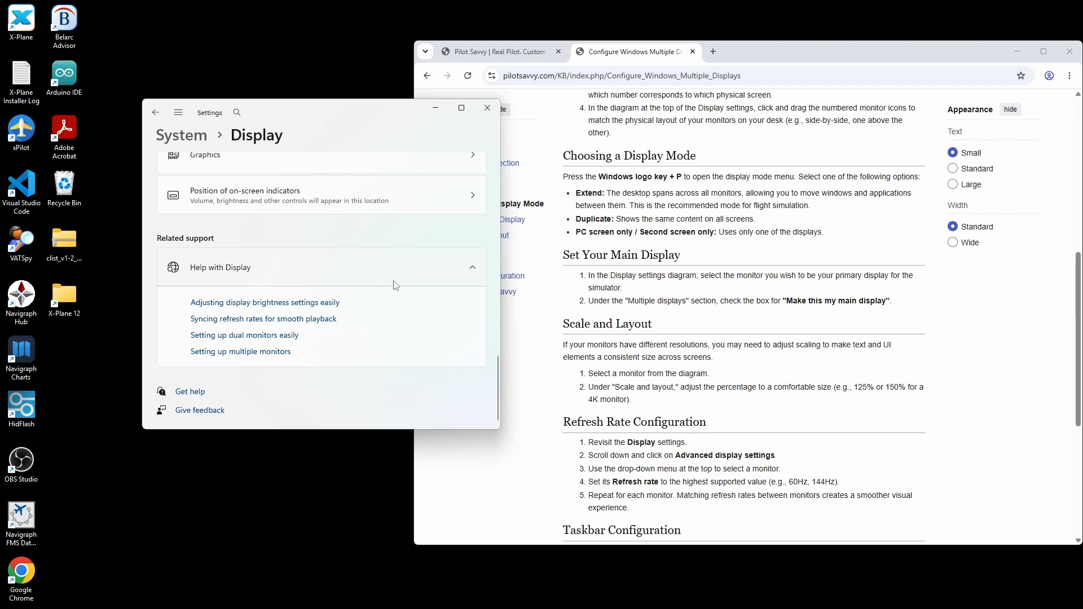
scroll(393, 288, "up", 4)
scroll(393, 287, "up", 3)
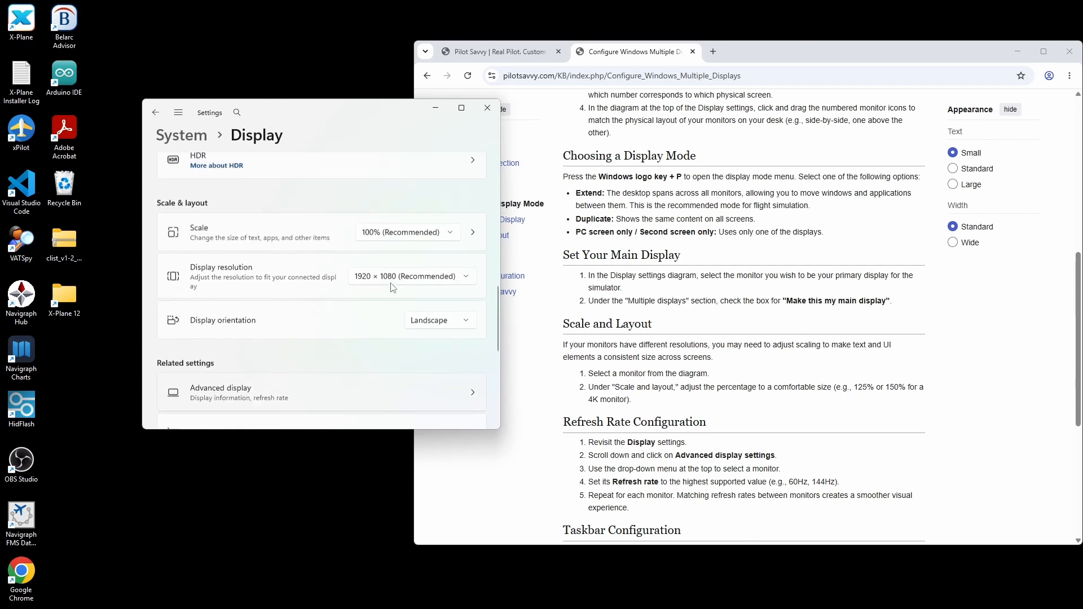
scroll(305, 283, "down", 4)
scroll(305, 283, "down", 2)
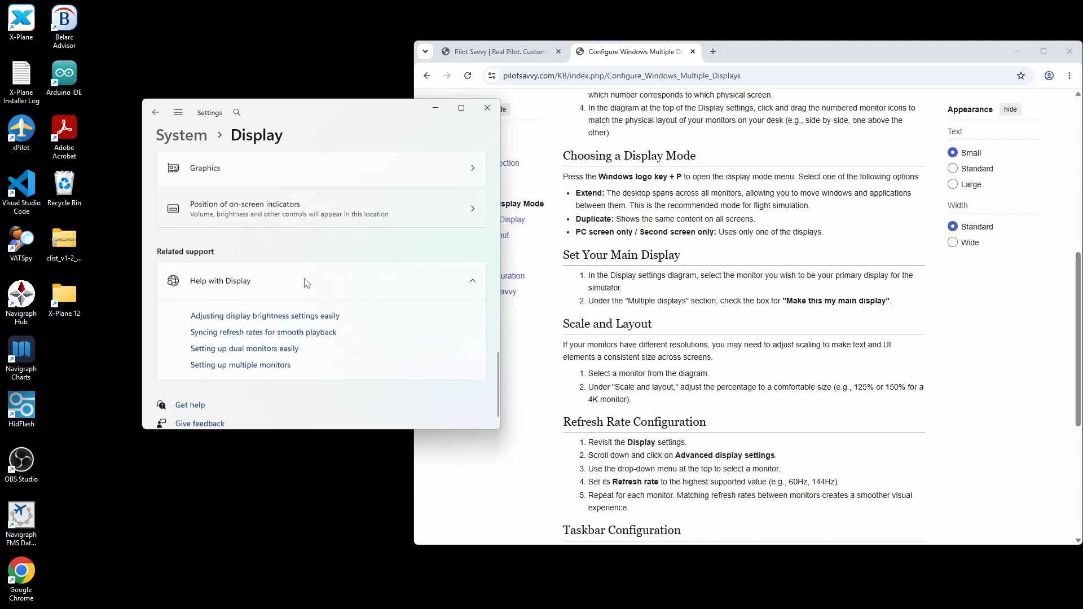
scroll(305, 283, "up", 6)
scroll(305, 283, "up", 6)
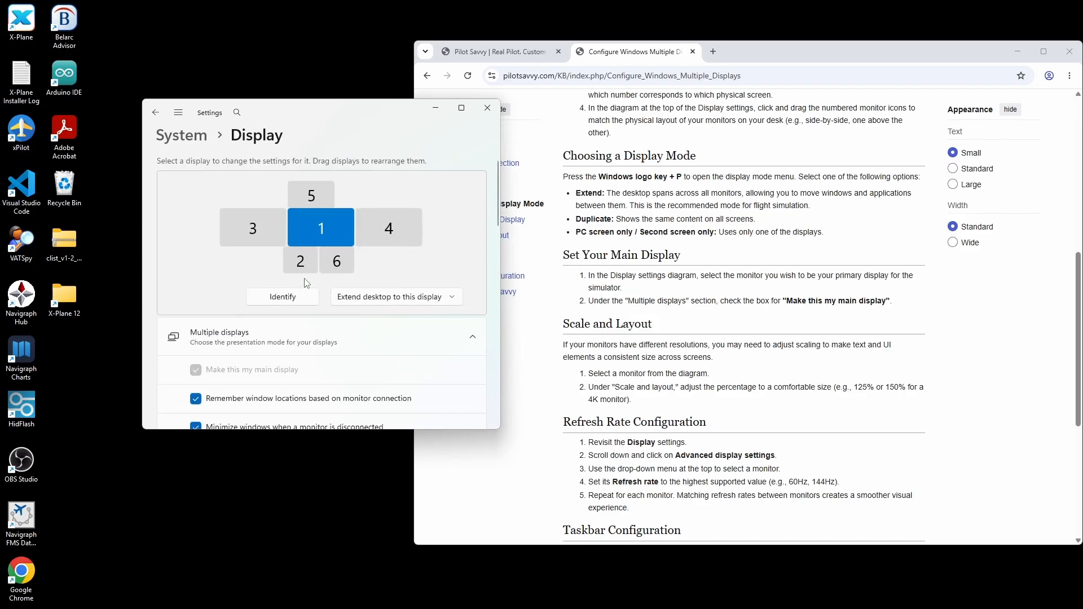
left_click(489, 111)
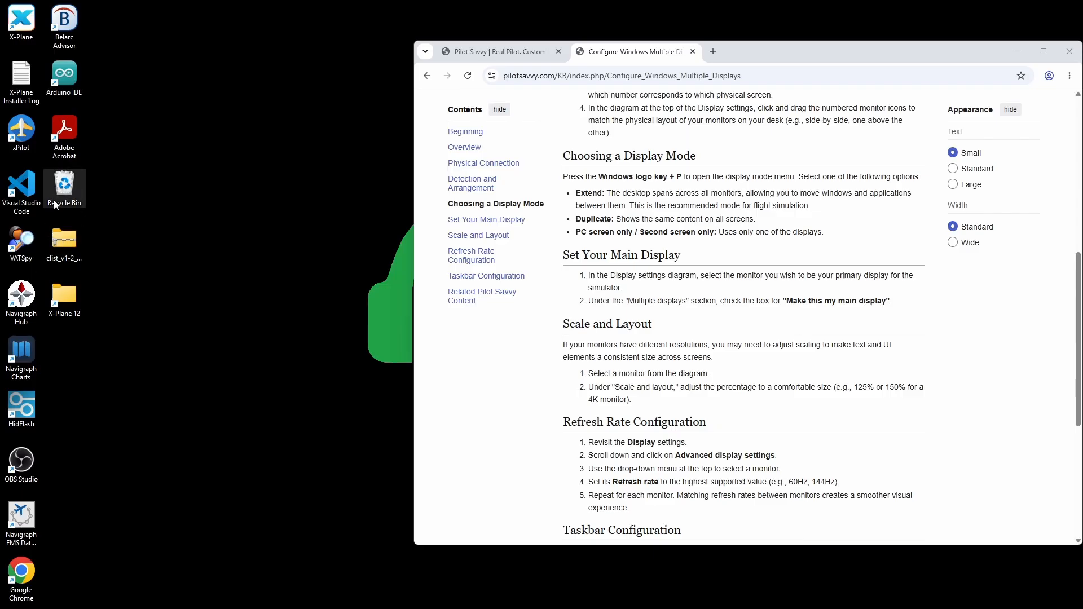
Reopen the Display settings from the desktop to view the monitor diagram, and close the window again.
right_click(67, 249)
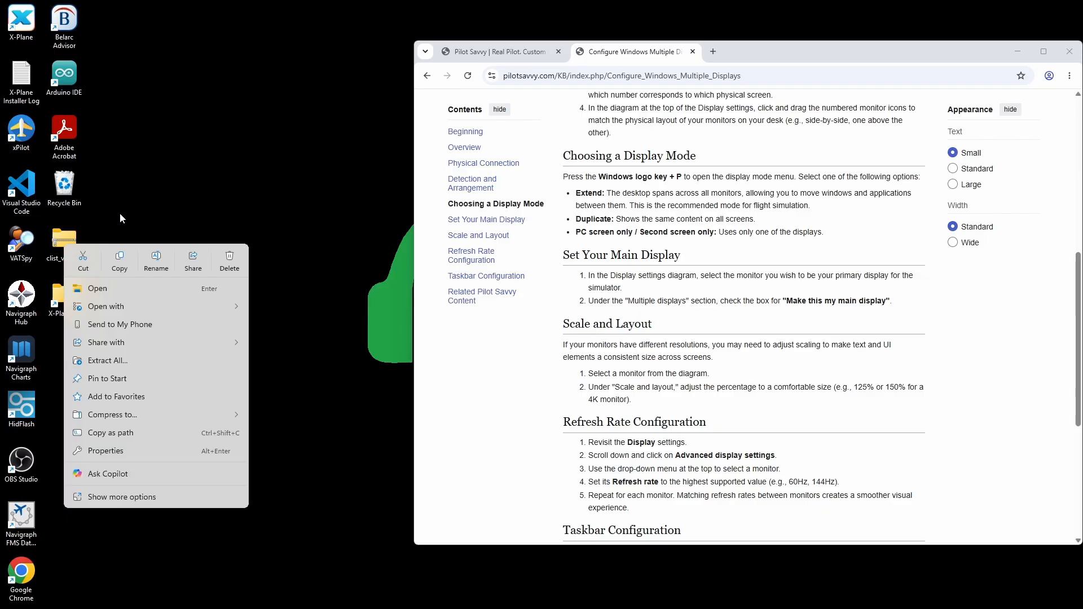
left_click(156, 184)
right_click(228, 184)
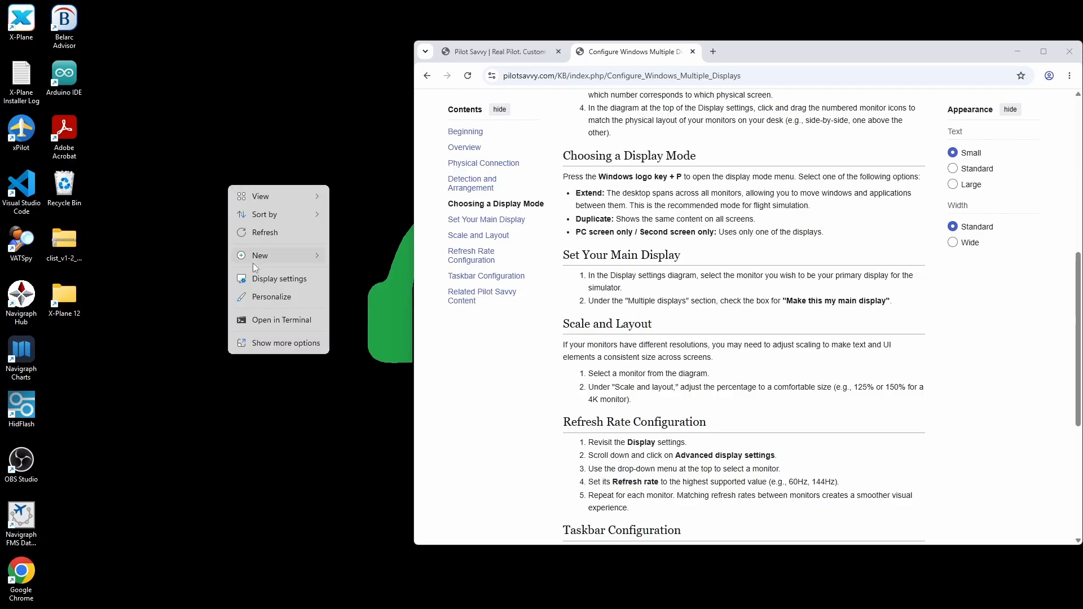
left_click(285, 281)
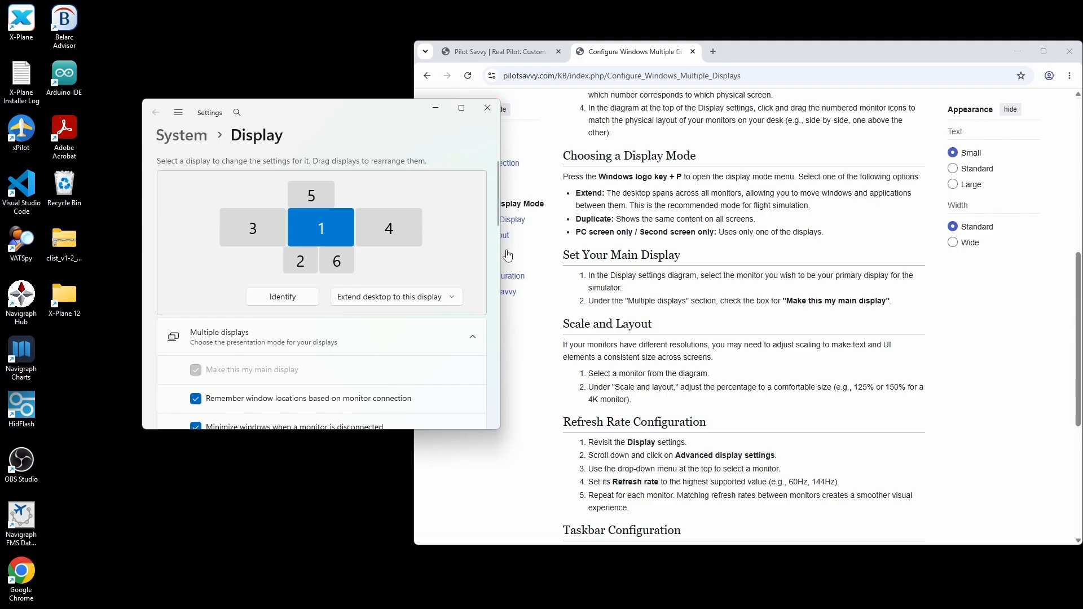
left_click(483, 117)
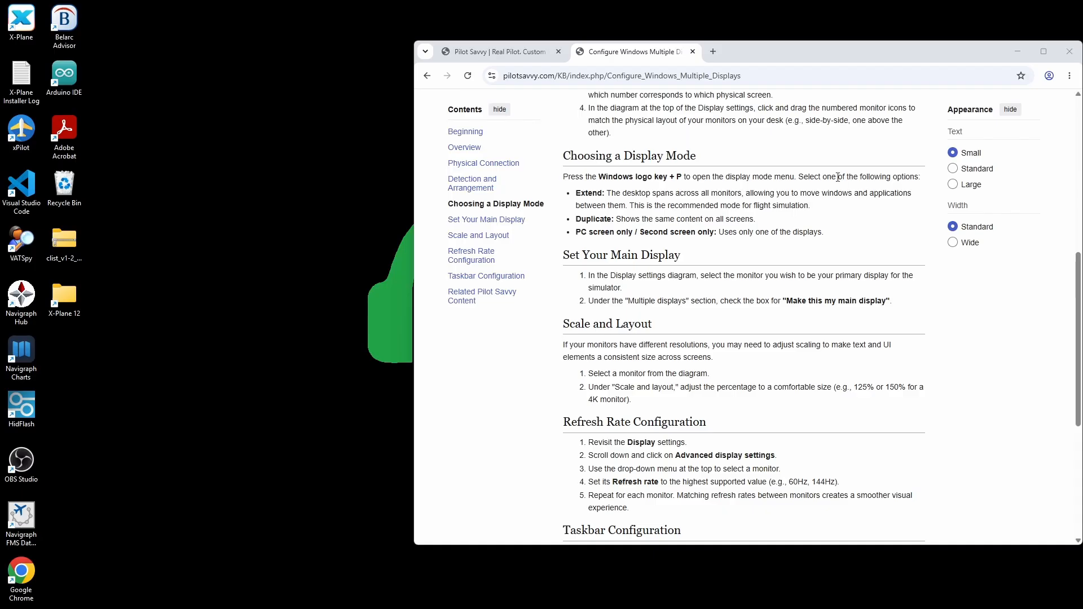
Read through the guide again from the overview and physical connection sections to taskbar configuration and related content.
scroll(798, 179, "up", 4)
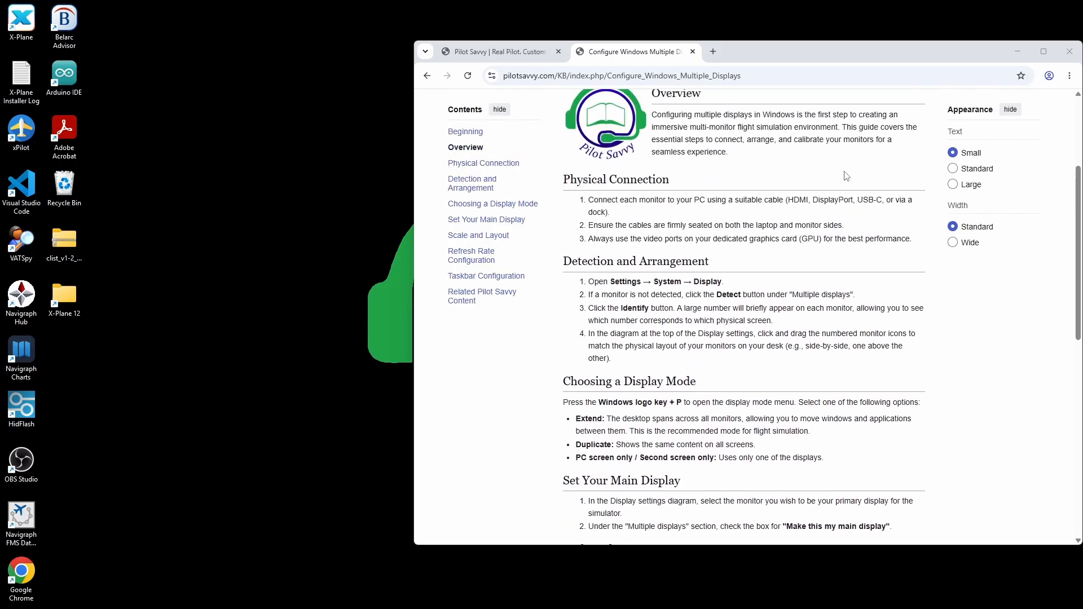
scroll(846, 176, "up", 2)
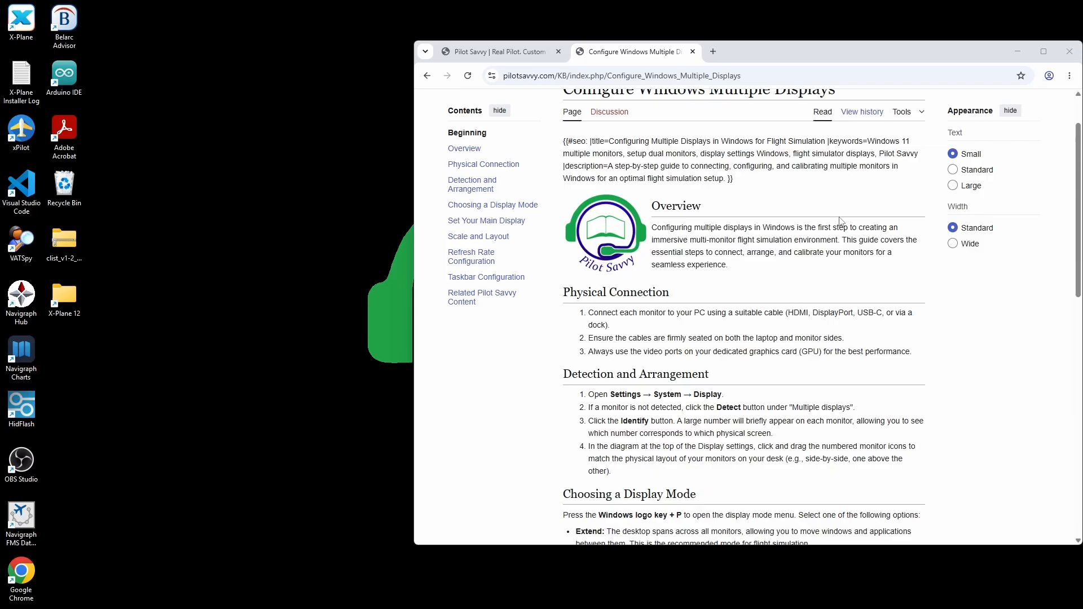
scroll(775, 290, "down", 2)
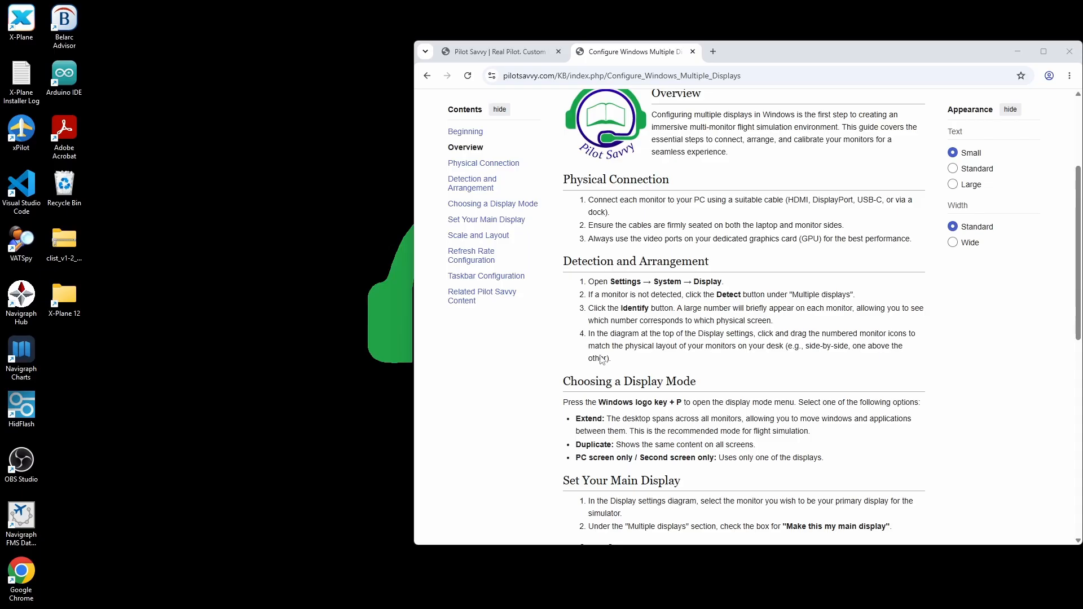
scroll(633, 368, "down", 1)
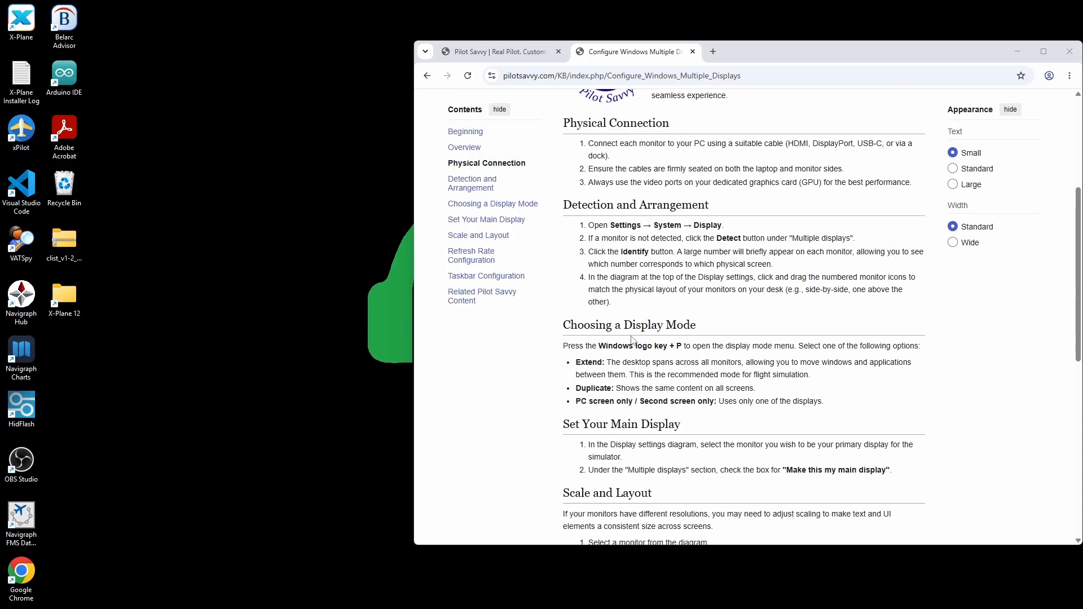
scroll(593, 387, "down", 3)
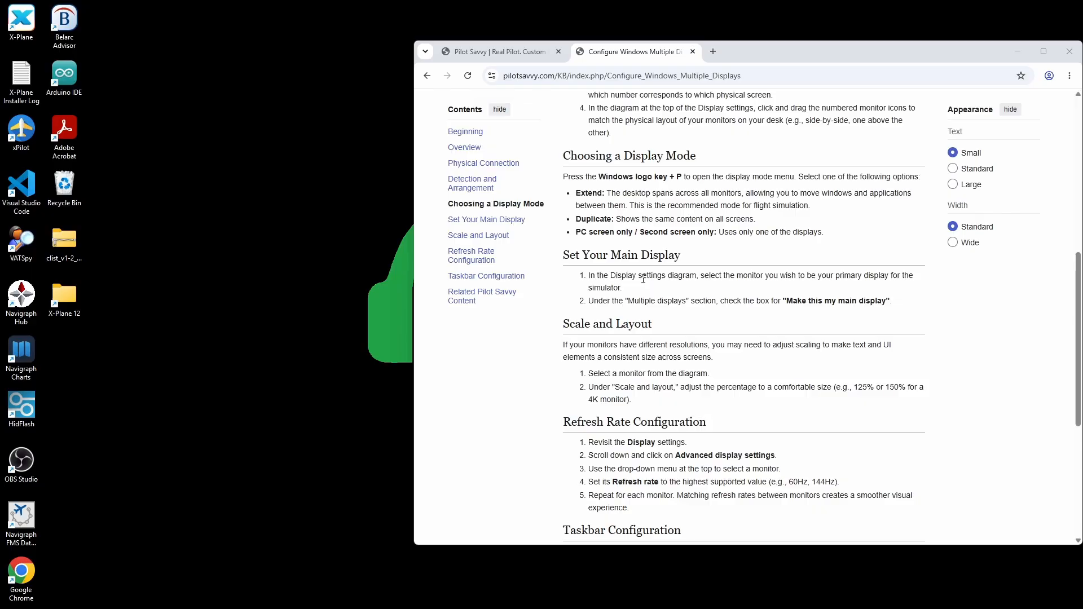
scroll(591, 357, "down", 1)
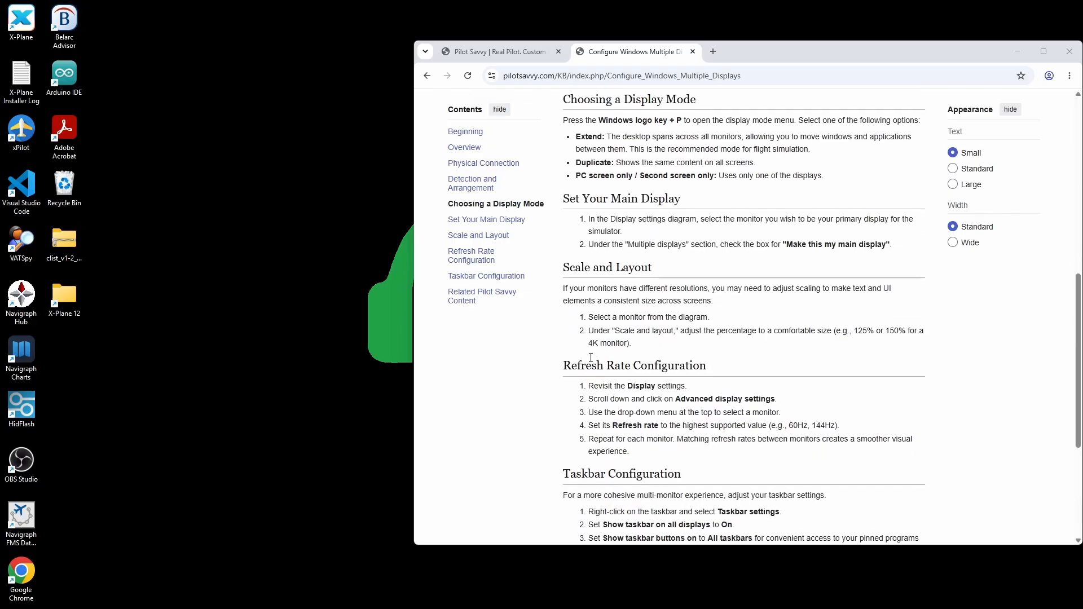
scroll(628, 297, "down", 2)
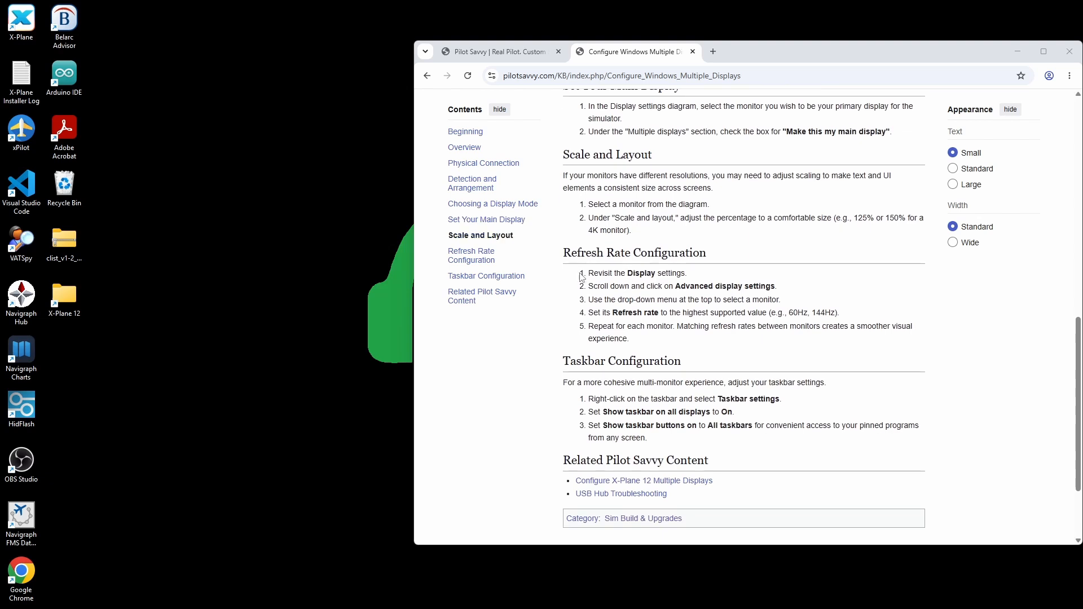
scroll(616, 282, "down", 1)
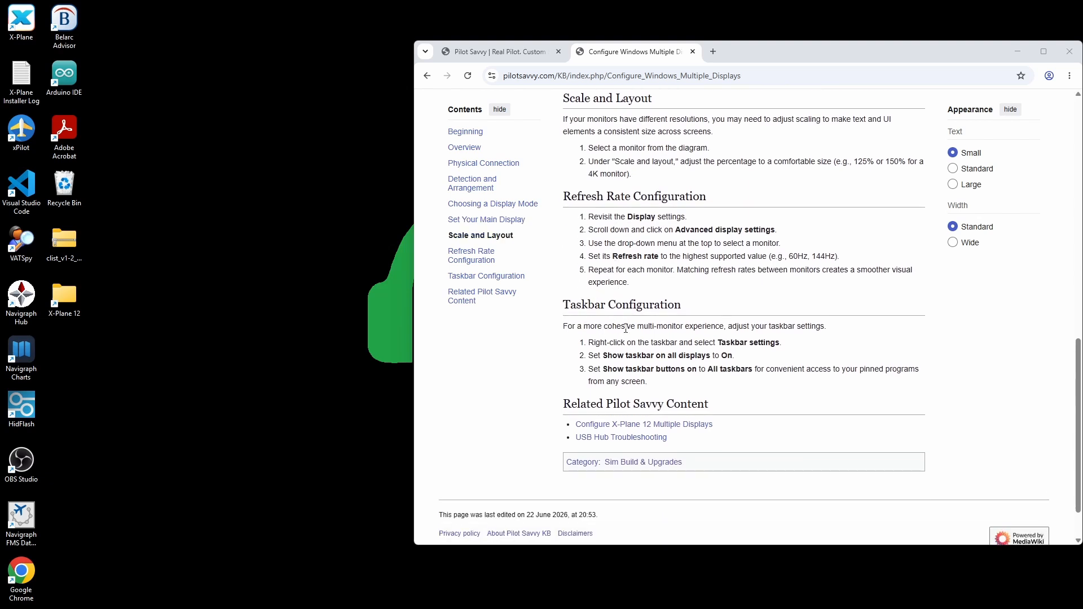
scroll(627, 323, "down", 1)
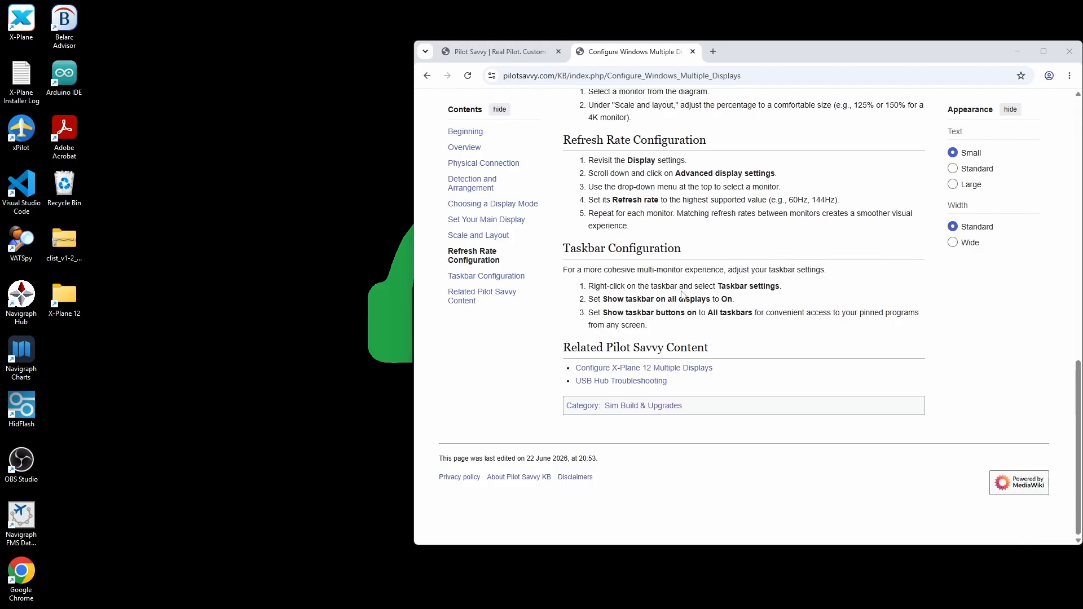